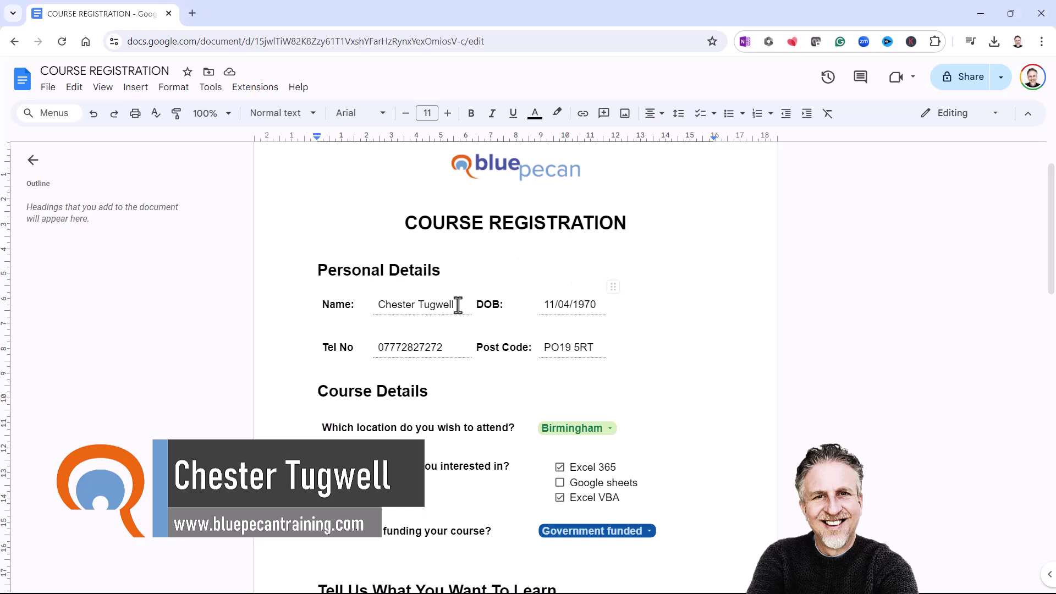
Replace the Name entry with a sample name and switch the location to Manchester, then back to Birmingham
{"action": "left_click_drag", "start_coordinate": [458, 306], "coordinate": [377, 305]}
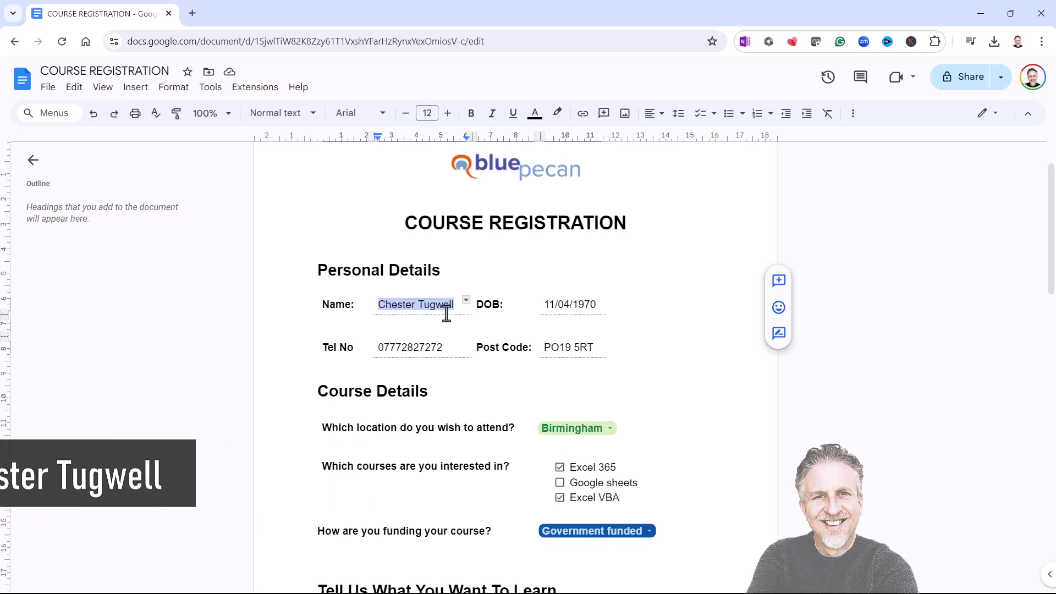
{"action": "type", "text": "mark"}
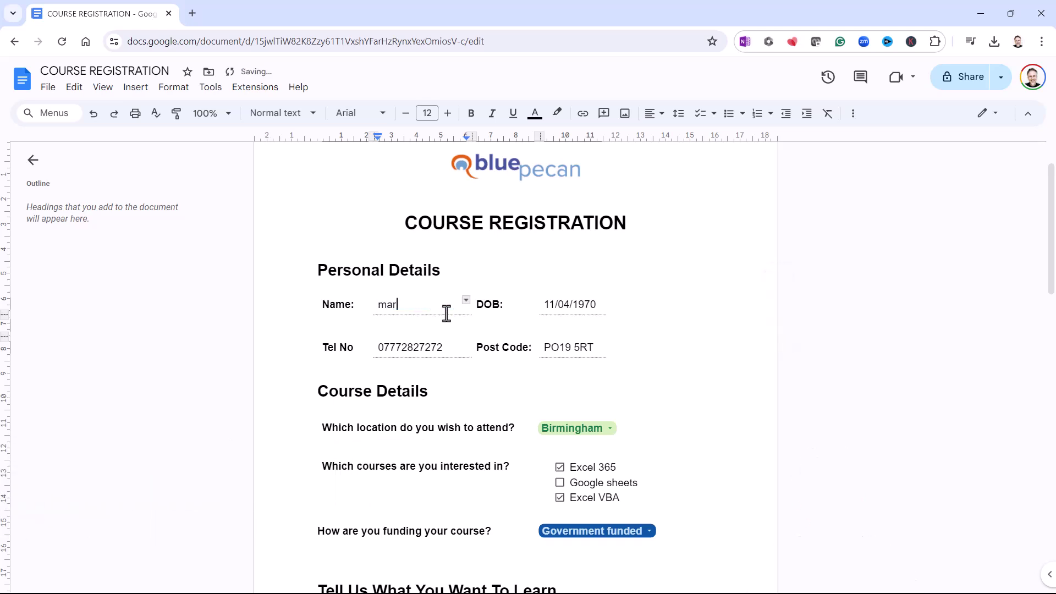
{"action": "left_click", "coordinate": [612, 430]}
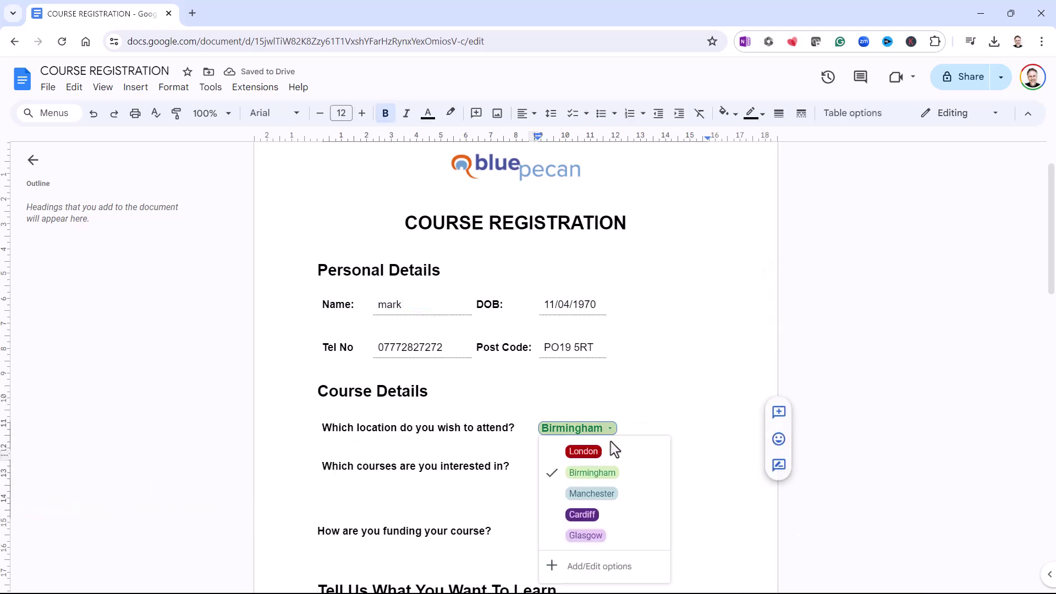
{"action": "left_click", "coordinate": [606, 498]}
{"action": "scroll", "coordinate": [666, 475], "scroll_direction": "down", "scroll_amount": 1}
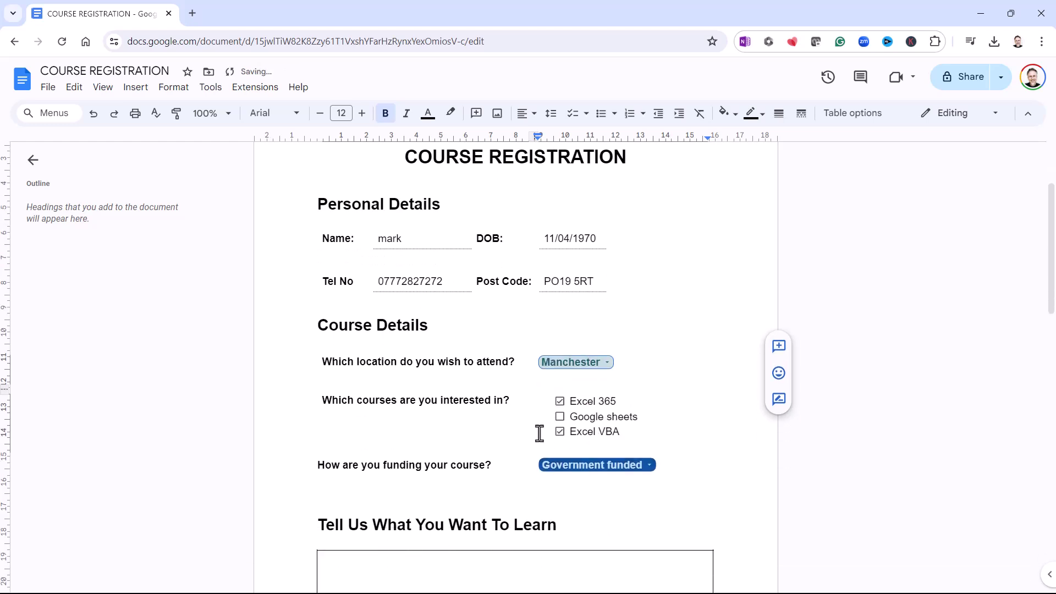
{"action": "left_click", "coordinate": [580, 408]}
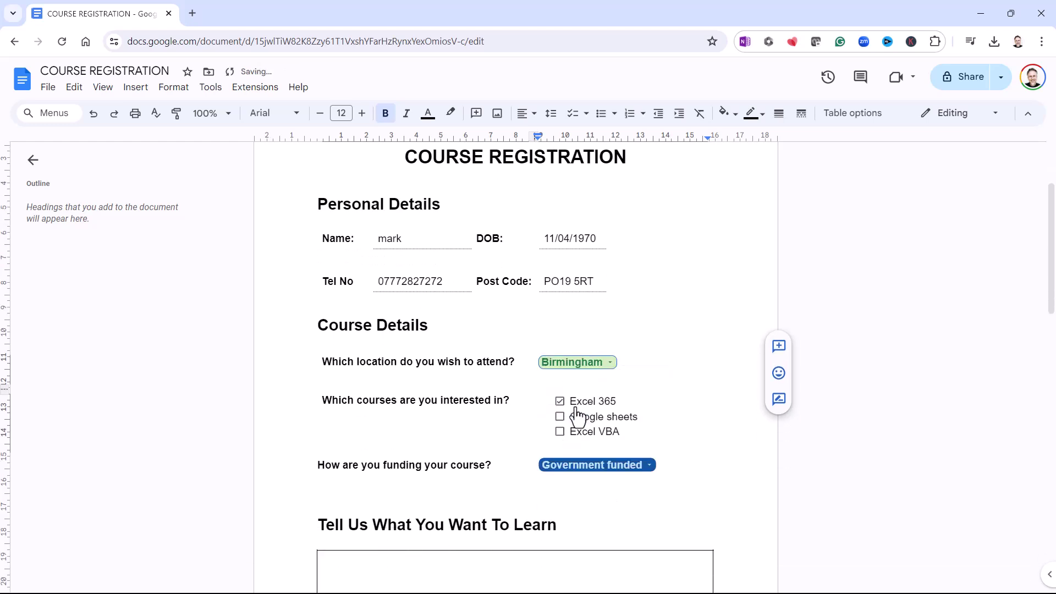
Start typing 'I' in the learning text box
{"action": "scroll", "coordinate": [651, 481], "scroll_direction": "down", "scroll_amount": 3}
{"action": "left_click", "coordinate": [356, 436]}
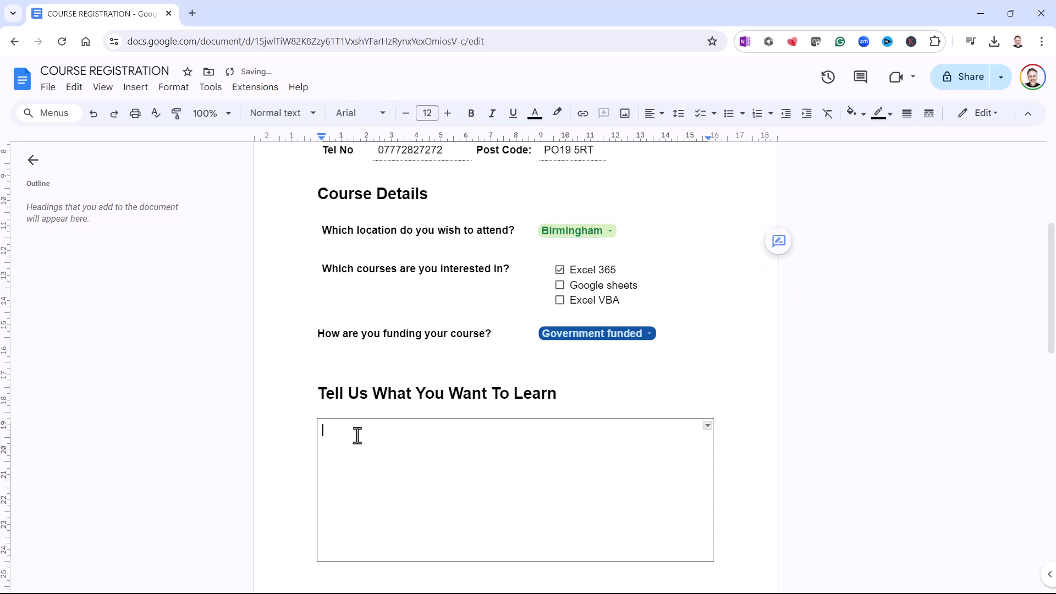
{"action": "type", "text": "I"}
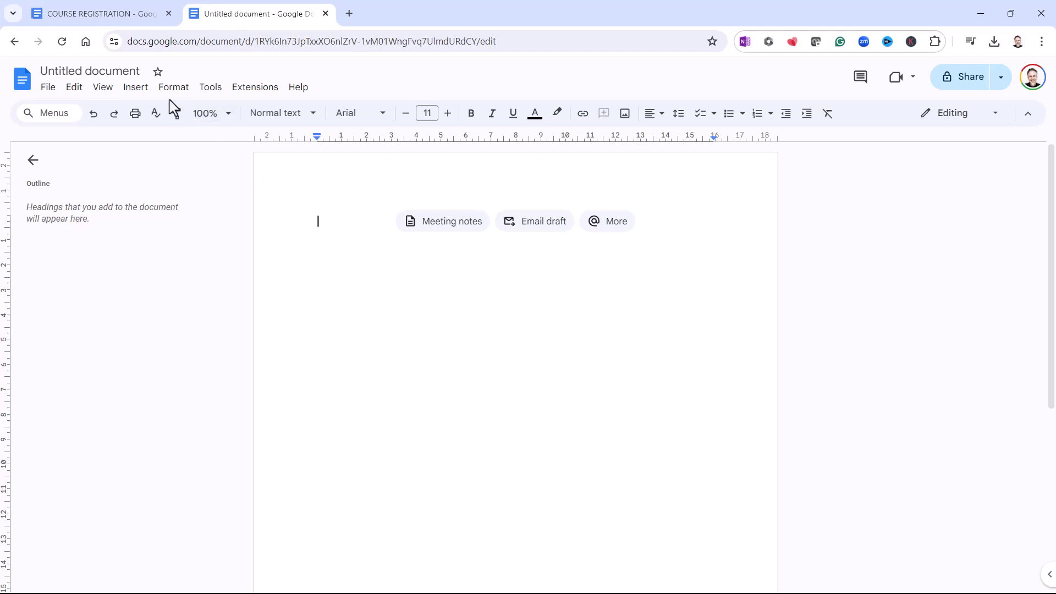
Upload Blue-Pecan-logo-optimised.png from the computer into the document and deselect it
{"action": "left_click", "coordinate": [139, 93]}
{"action": "mouse_move", "coordinate": [157, 118]}
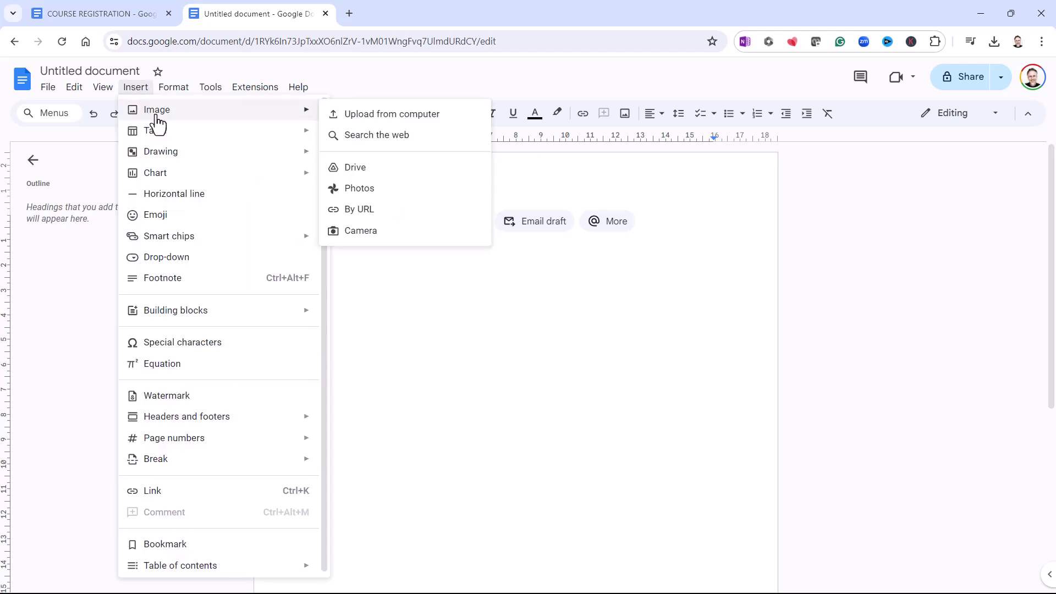
{"action": "left_click", "coordinate": [399, 115]}
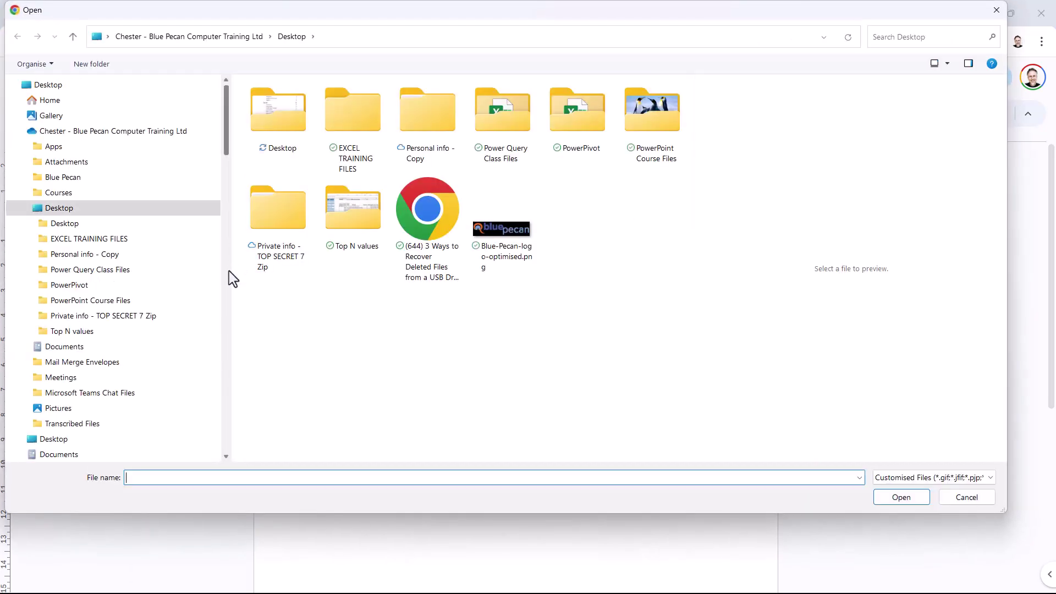
{"action": "left_click", "coordinate": [501, 239]}
{"action": "left_click", "coordinate": [907, 498]}
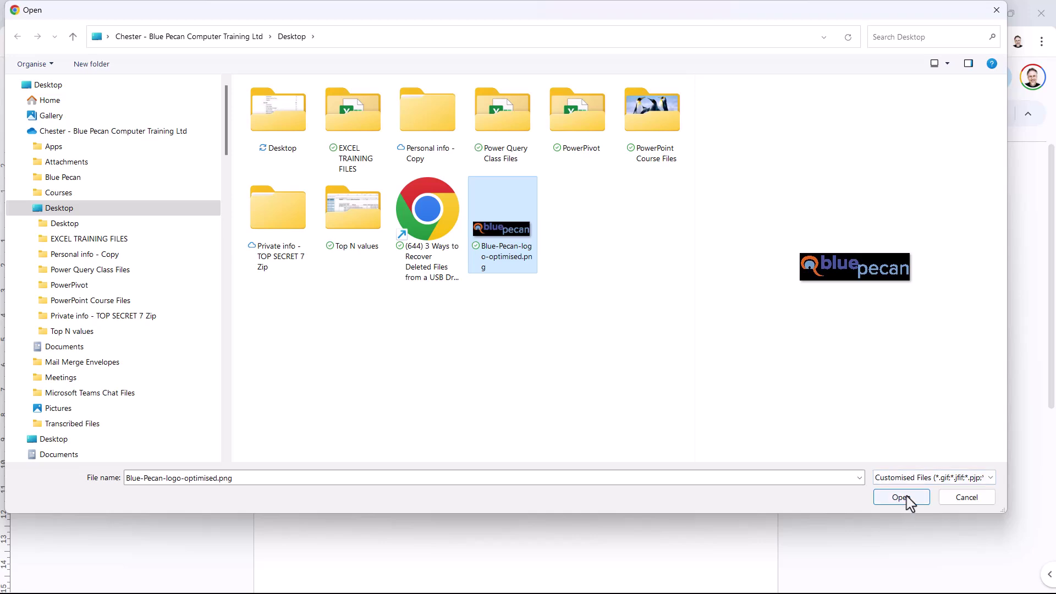
{"action": "left_click", "coordinate": [461, 232]}
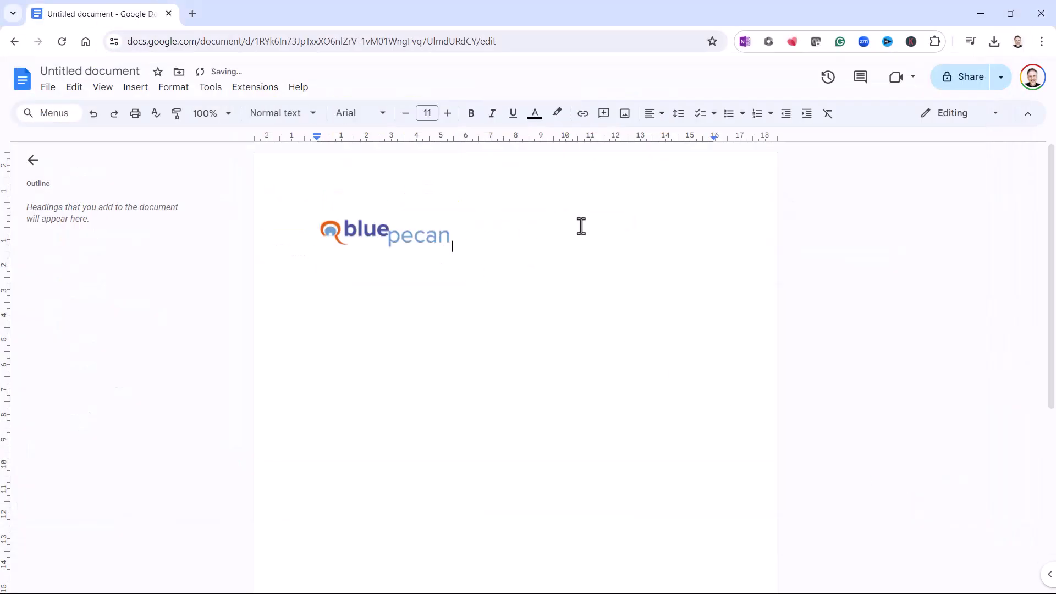
Centre the logo and type COURSE REGISTRATION on a new line below it
{"action": "left_click", "coordinate": [662, 120]}
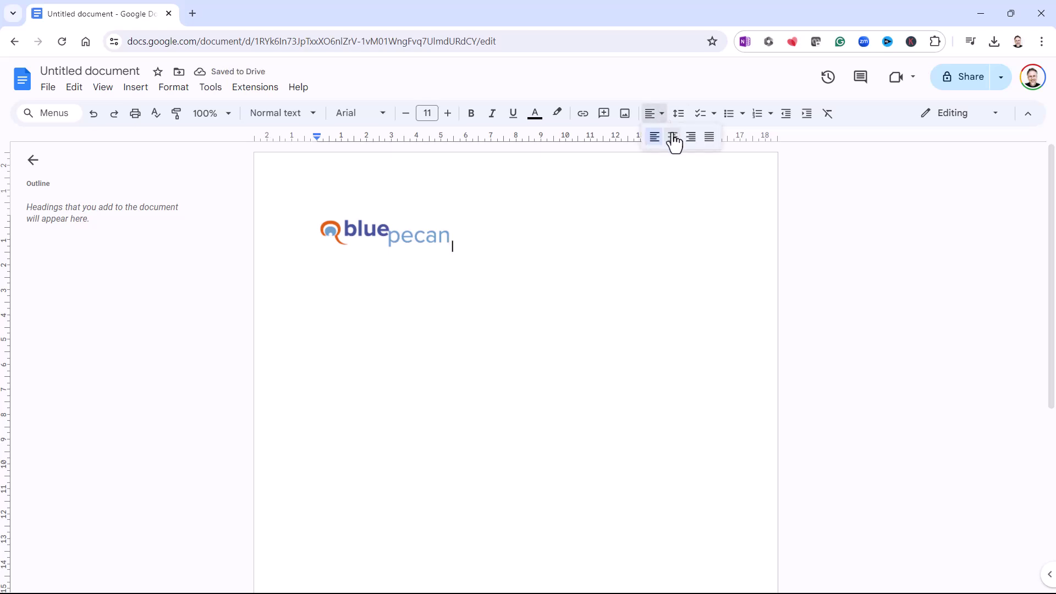
{"action": "left_click", "coordinate": [673, 138]}
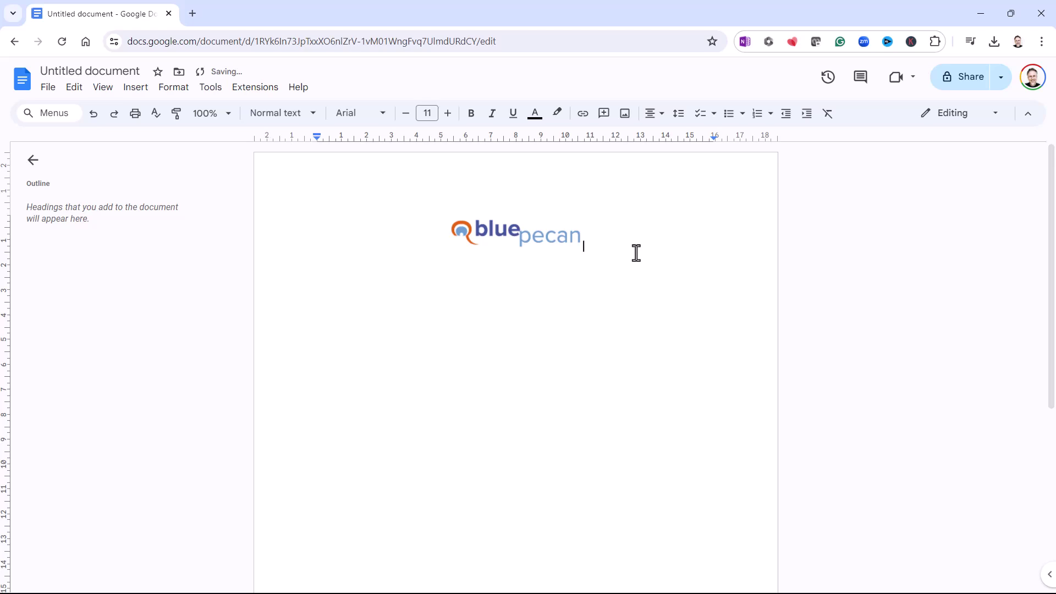
{"action": "key", "text": "Return"}
{"action": "type", "text": "COURSE REGISTRATIO"}
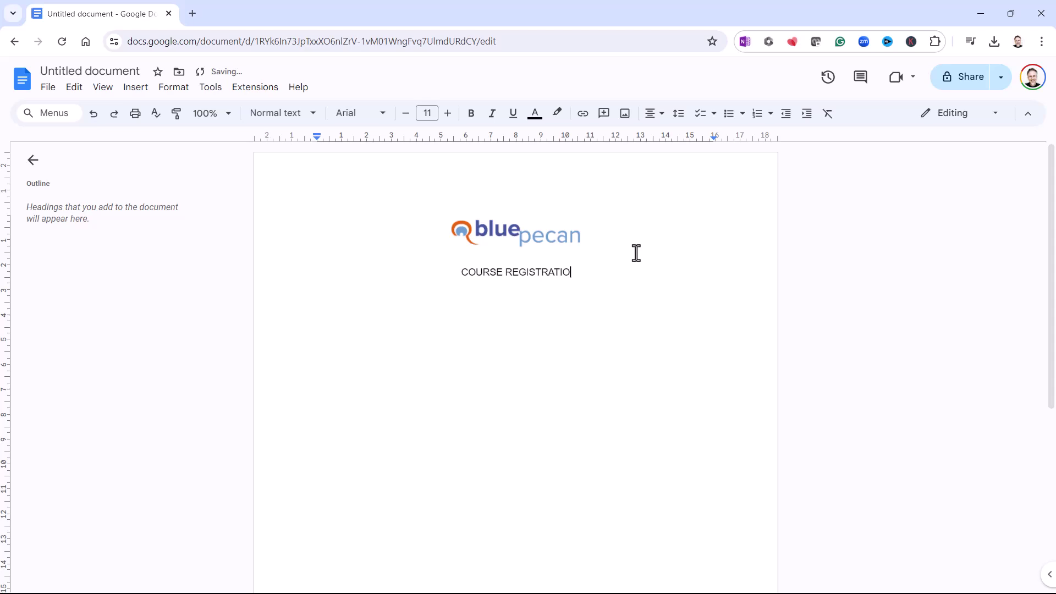
{"action": "type", "text": "N"}
Make the COURSE REGISTRATION title bold at size 25 and start a new line beneath it
{"action": "left_click_drag", "start_coordinate": [576, 273], "coordinate": [461, 273]}
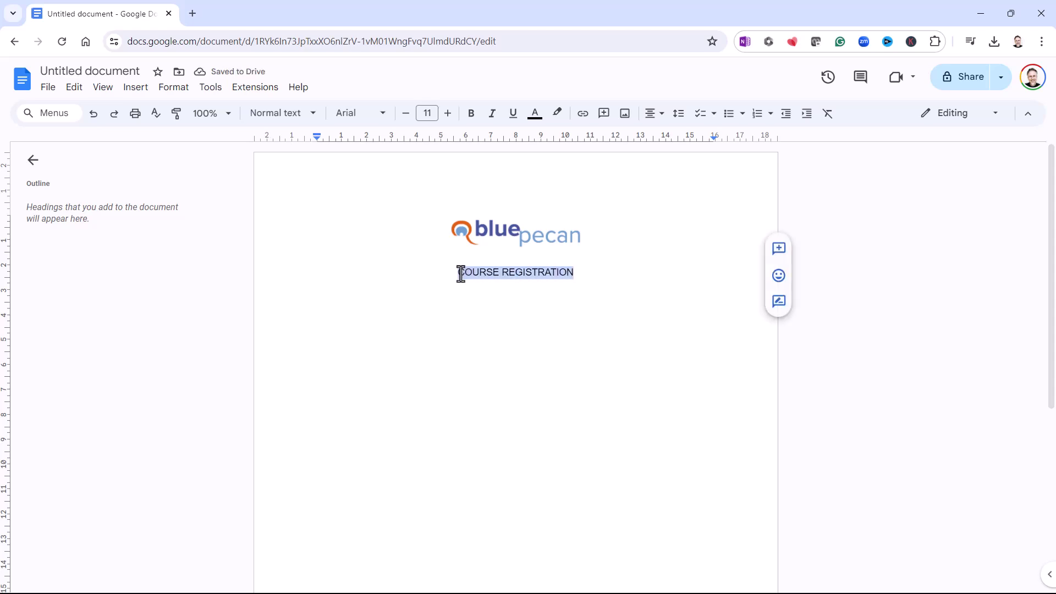
{"action": "left_click", "coordinate": [448, 114]}
{"action": "left_click", "coordinate": [449, 114]}
{"action": "triple_click", "coordinate": [448, 114]}
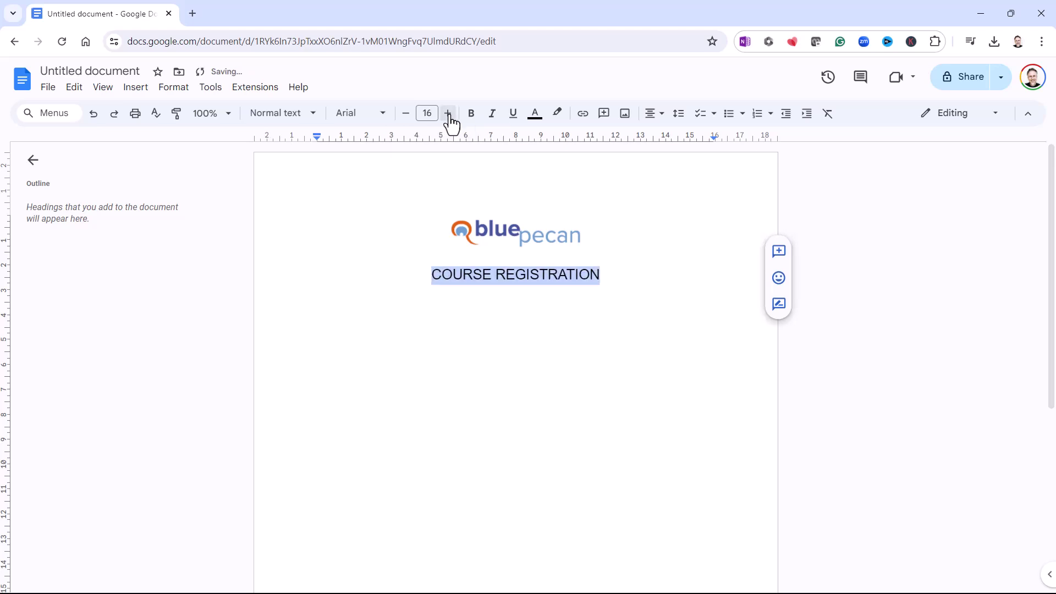
{"action": "triple_click", "coordinate": [448, 114]}
{"action": "double_click", "coordinate": [449, 113]}
{"action": "triple_click", "coordinate": [448, 114]}
{"action": "left_click", "coordinate": [448, 114]}
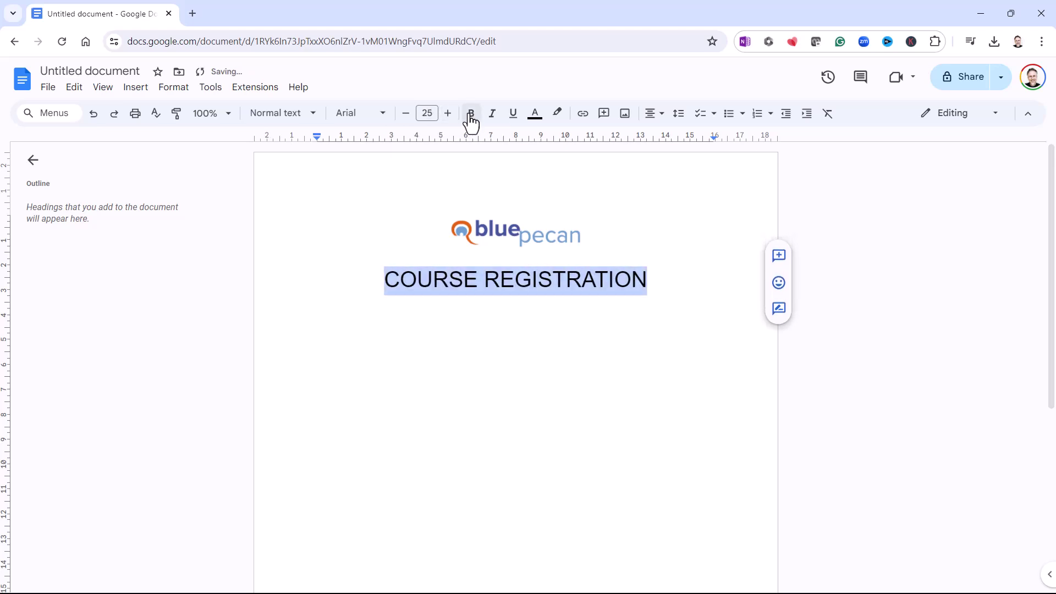
{"action": "left_click", "coordinate": [472, 114]}
{"action": "left_click", "coordinate": [660, 284]}
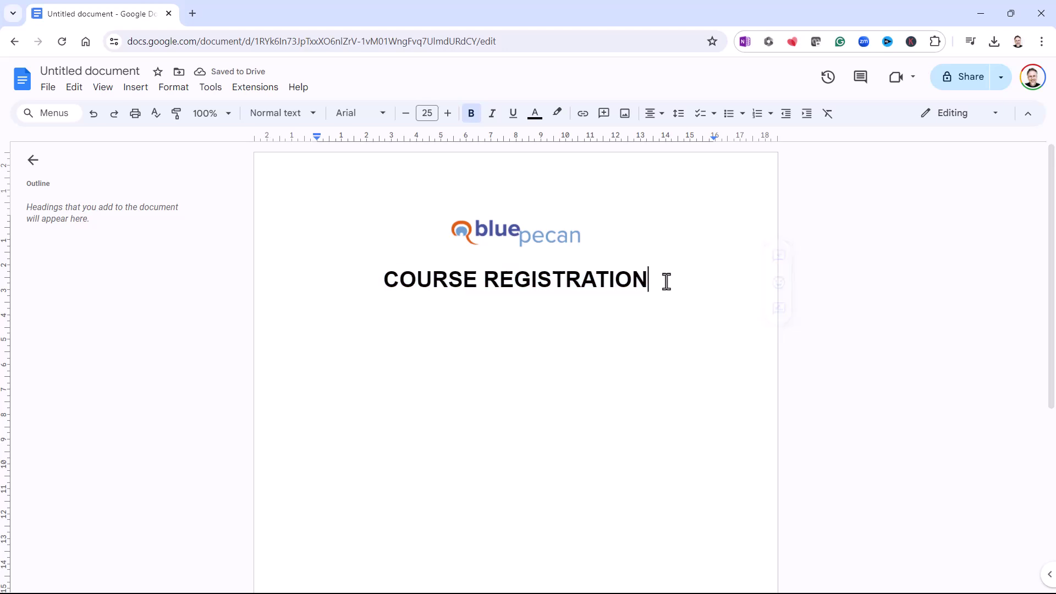
{"action": "key", "text": "Return"}
{"action": "key", "text": "Return"}
Add a left-aligned Personal Details heading followed by a new empty line
{"action": "left_click", "coordinate": [663, 115]}
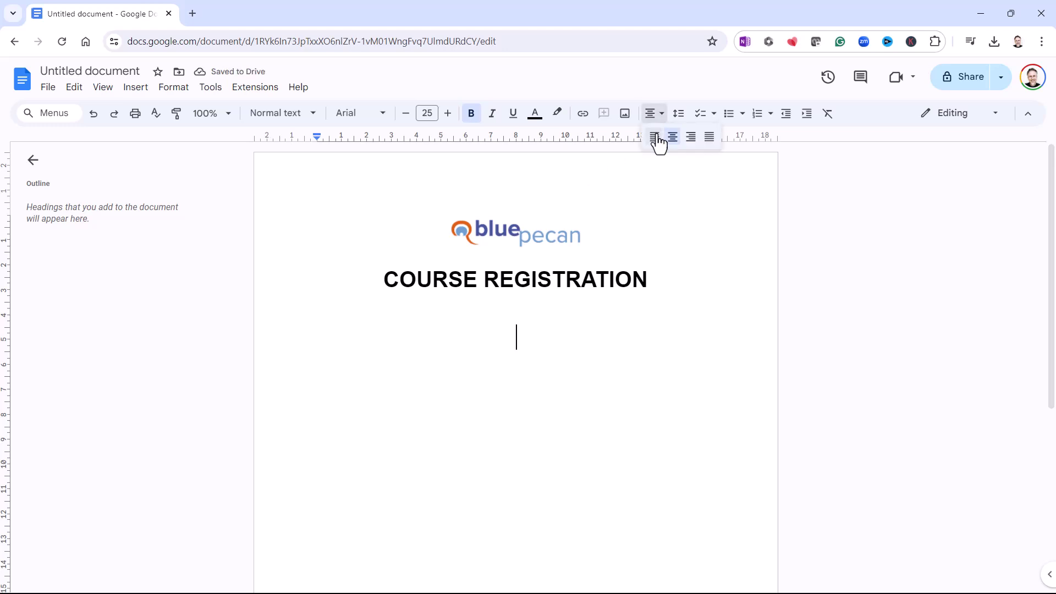
{"action": "left_click", "coordinate": [655, 141]}
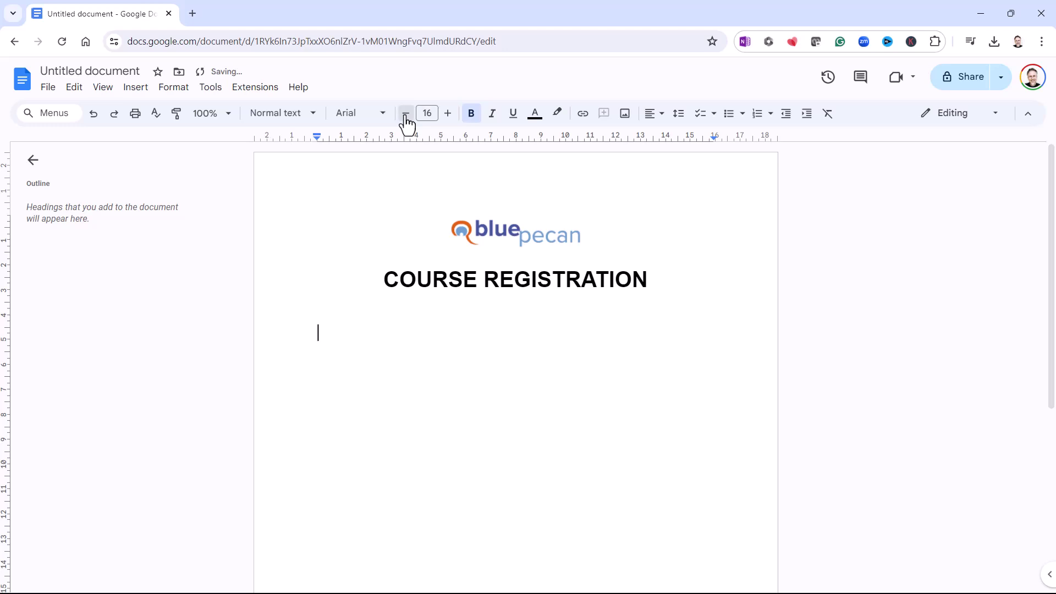
{"action": "type", "text": "Personal Details"}
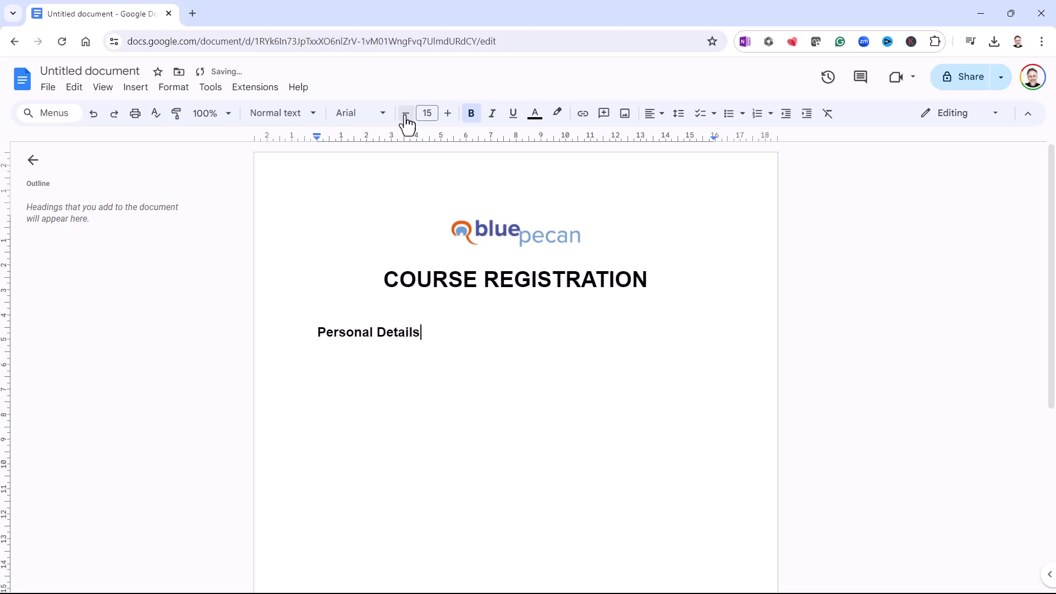
{"action": "key", "text": "Return"}
Insert a 4 by 3 table under Personal Details
{"action": "left_click", "coordinate": [136, 89]}
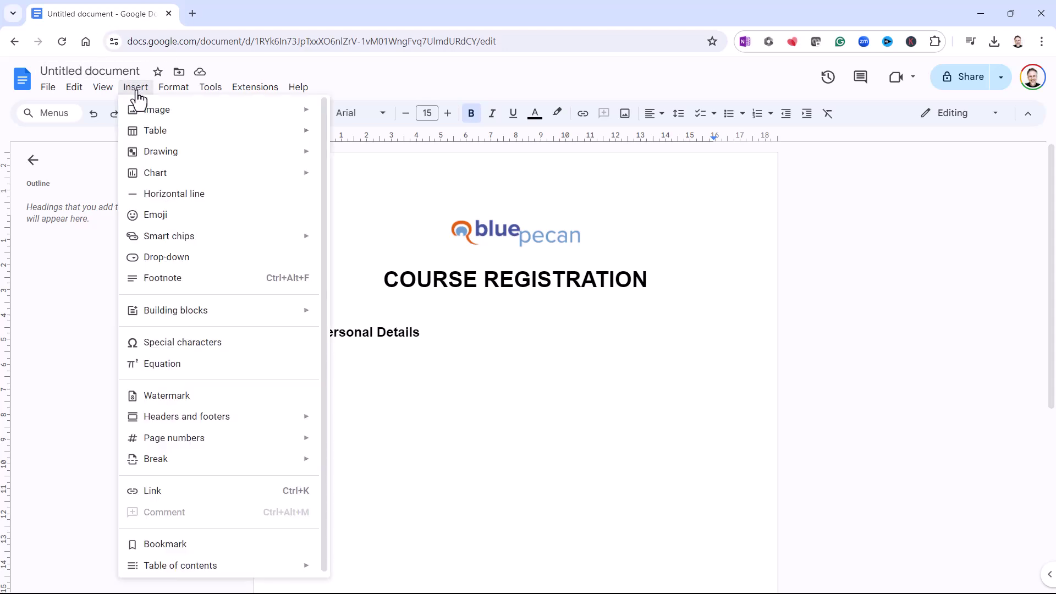
{"action": "mouse_move", "coordinate": [157, 139]}
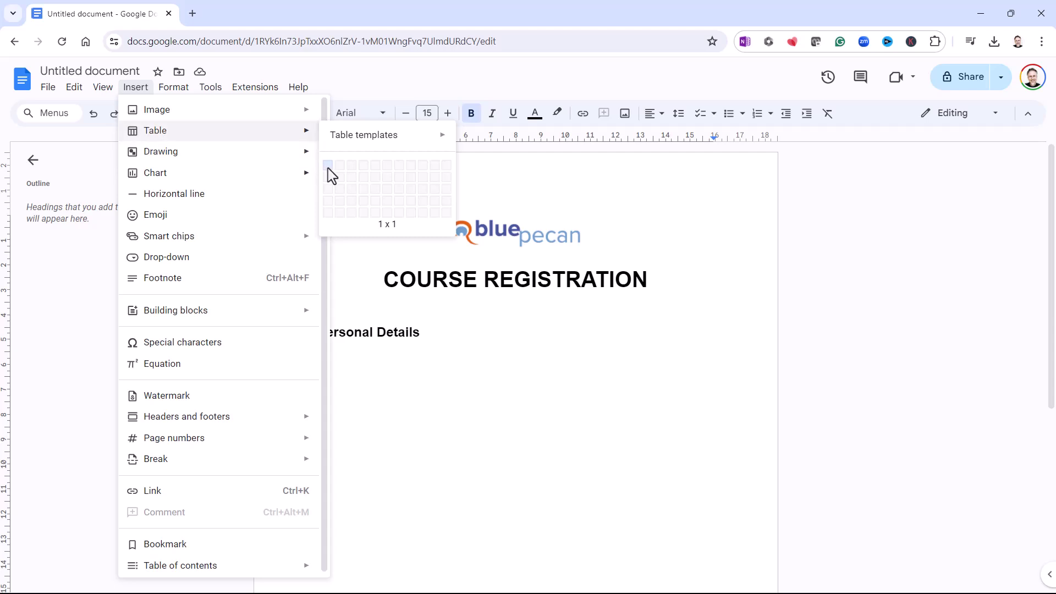
{"action": "left_click", "coordinate": [367, 194]}
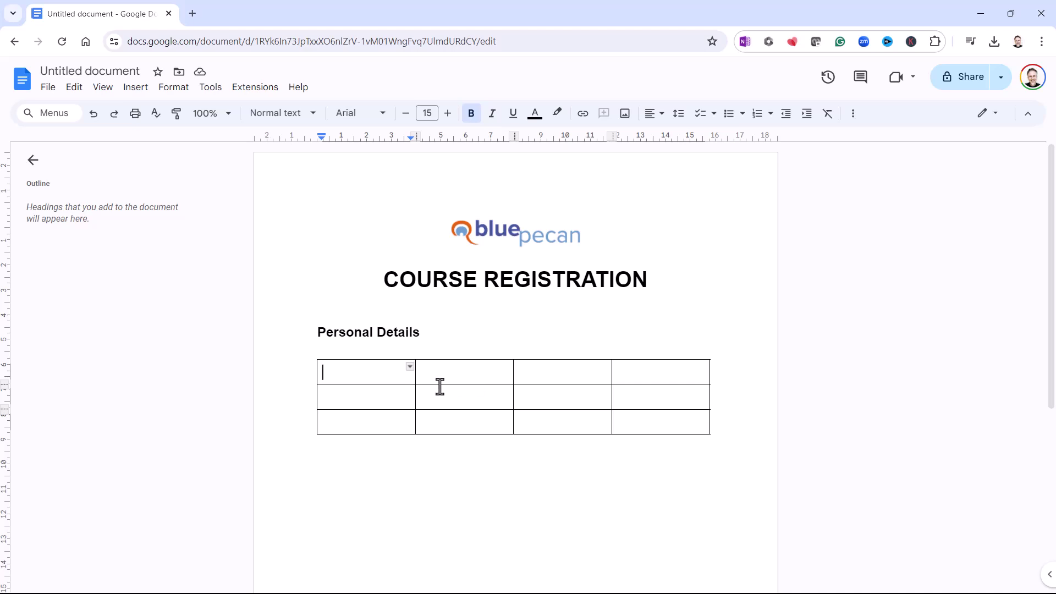
Set all the table's cells to 12 pt font size
{"action": "left_click_drag", "start_coordinate": [342, 377], "coordinate": [644, 421]}
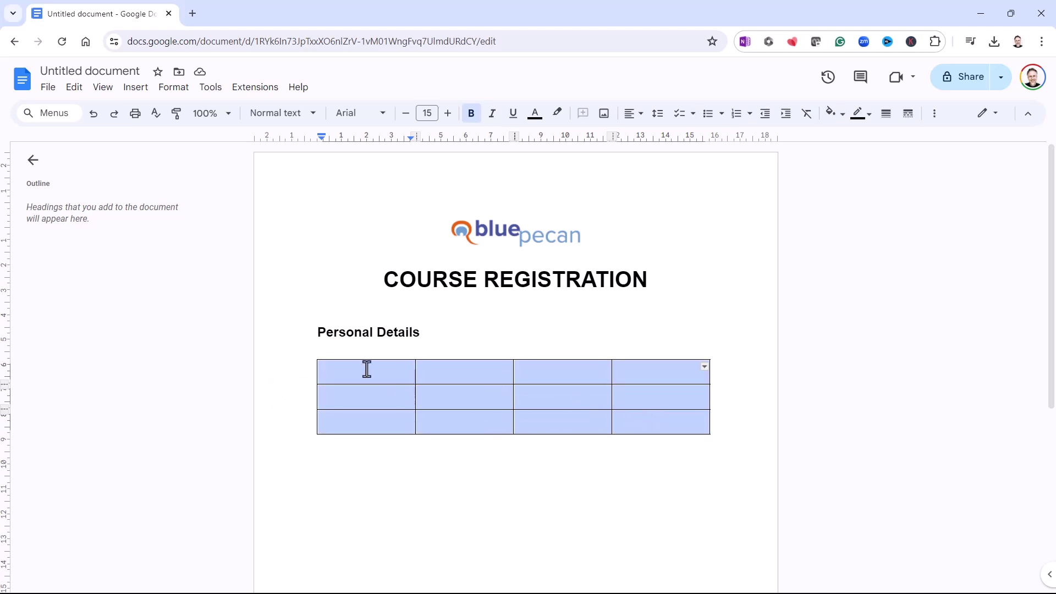
{"action": "left_click", "coordinate": [427, 110]}
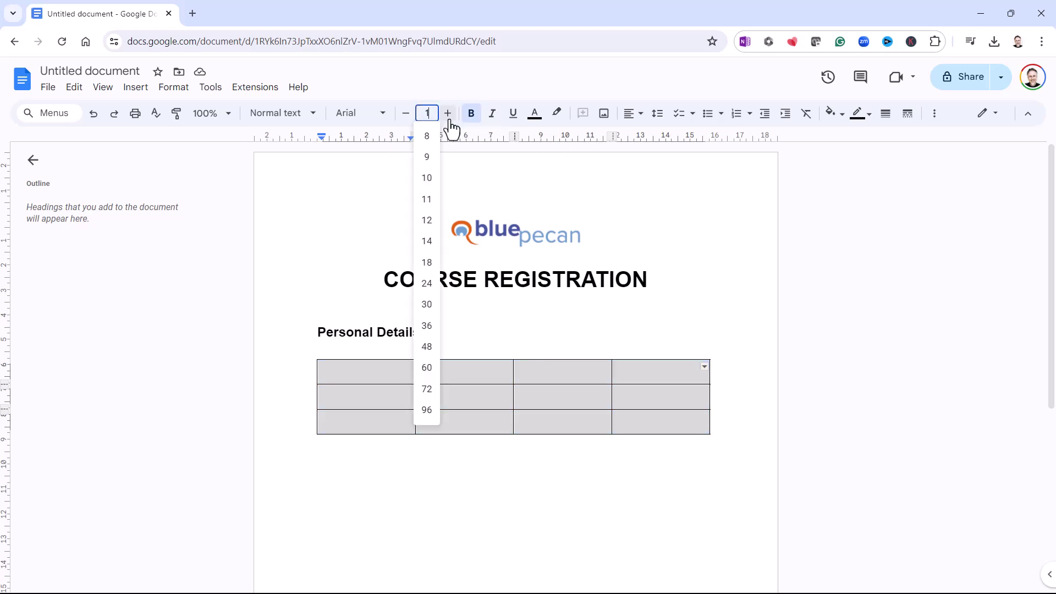
{"action": "key", "text": "Return"}
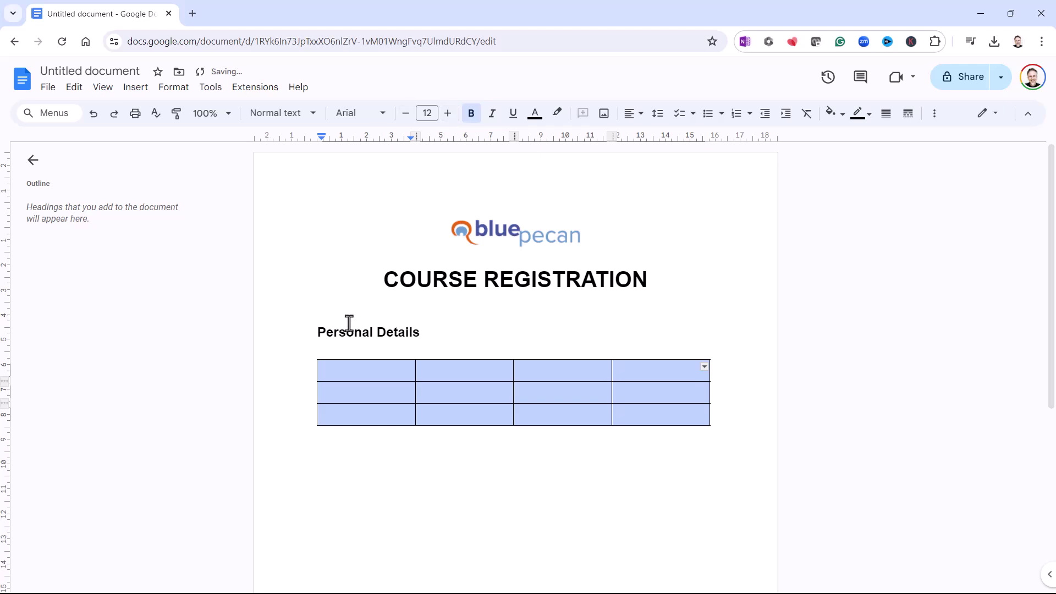
Enter the labels Name:, DOB:, Tel No: and Post Code: into the table cells
{"action": "left_click", "coordinate": [353, 371]}
{"action": "type", "text": "Name:"}
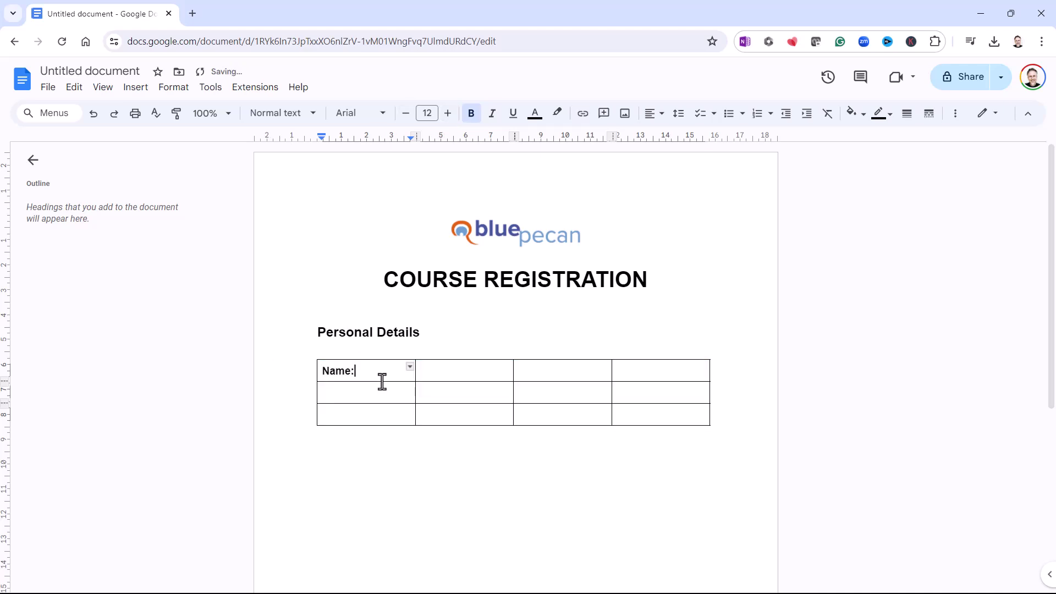
{"action": "key", "text": "Tab"}
{"action": "key", "text": "Tab"}
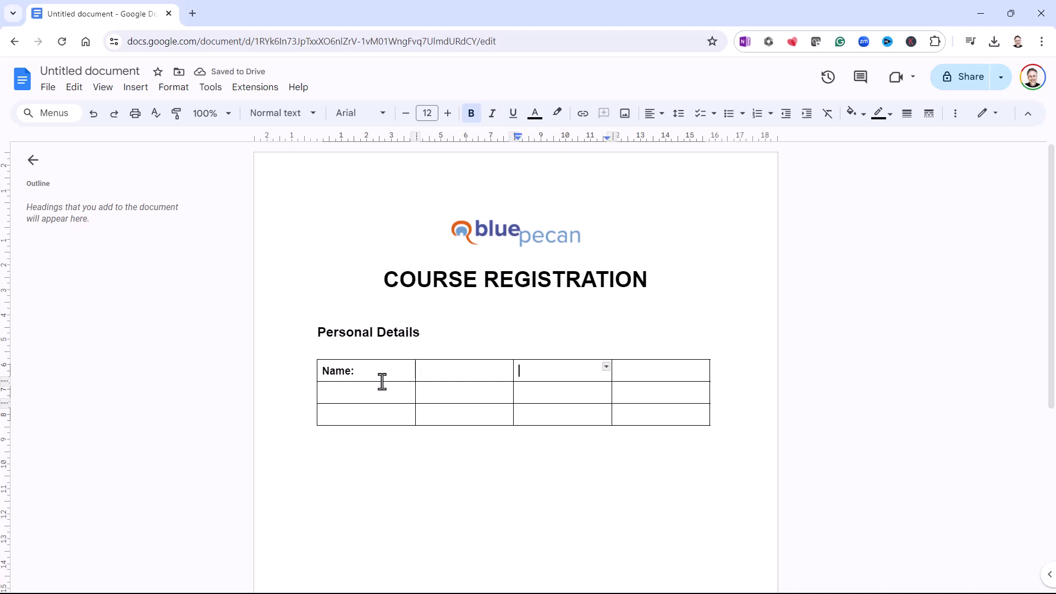
{"action": "type", "text": "DOB:"}
{"action": "key", "text": "Tab"}
{"action": "left_click", "coordinate": [337, 412]}
{"action": "type", "text": "Tel N"}
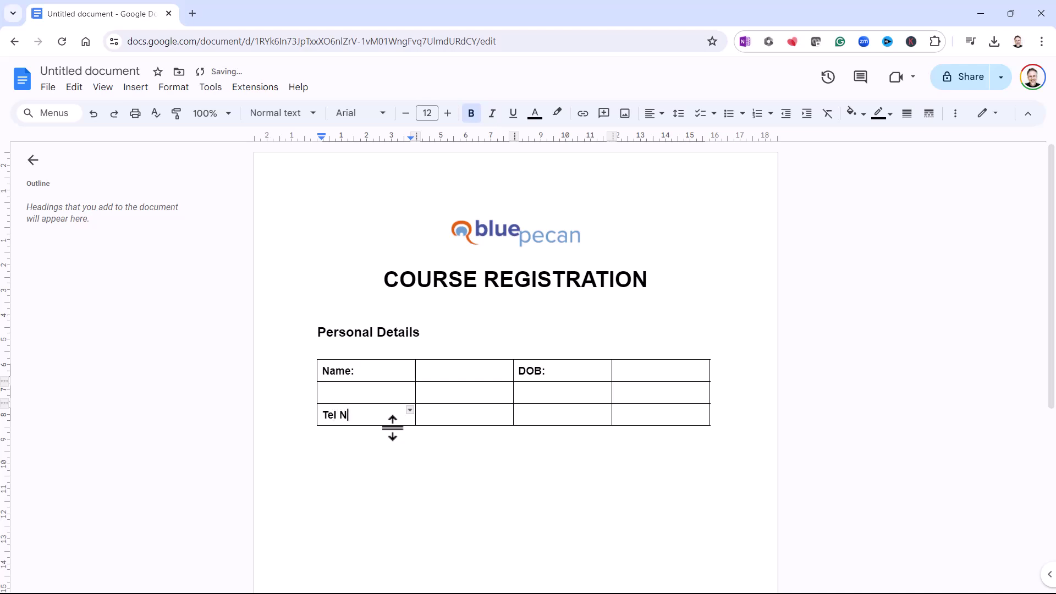
{"action": "key", "text": "Tab"}
{"action": "key", "text": "Tab"}
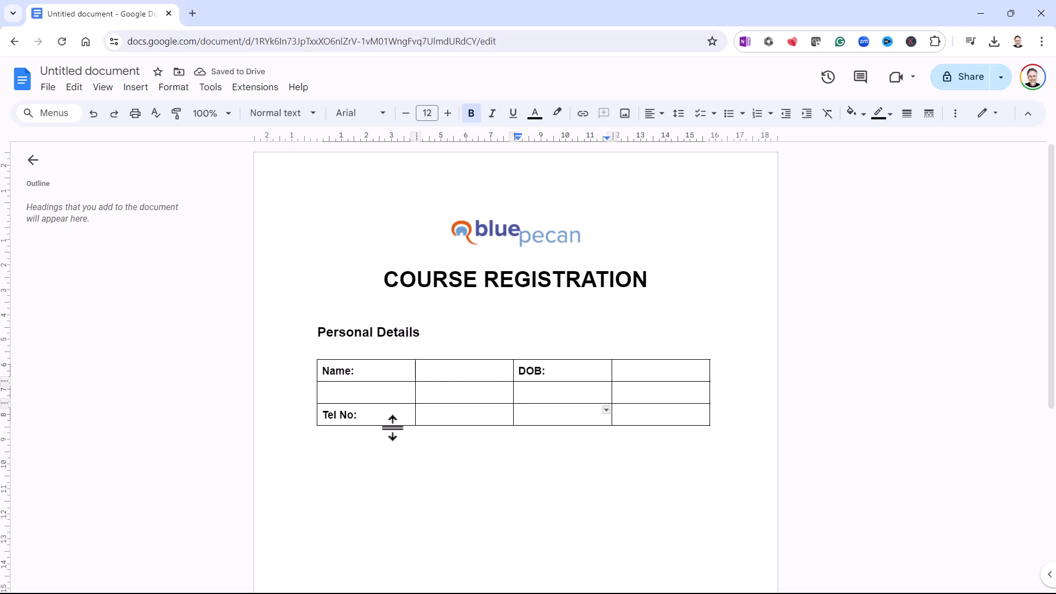
{"action": "type", "text": "Post Code:"}
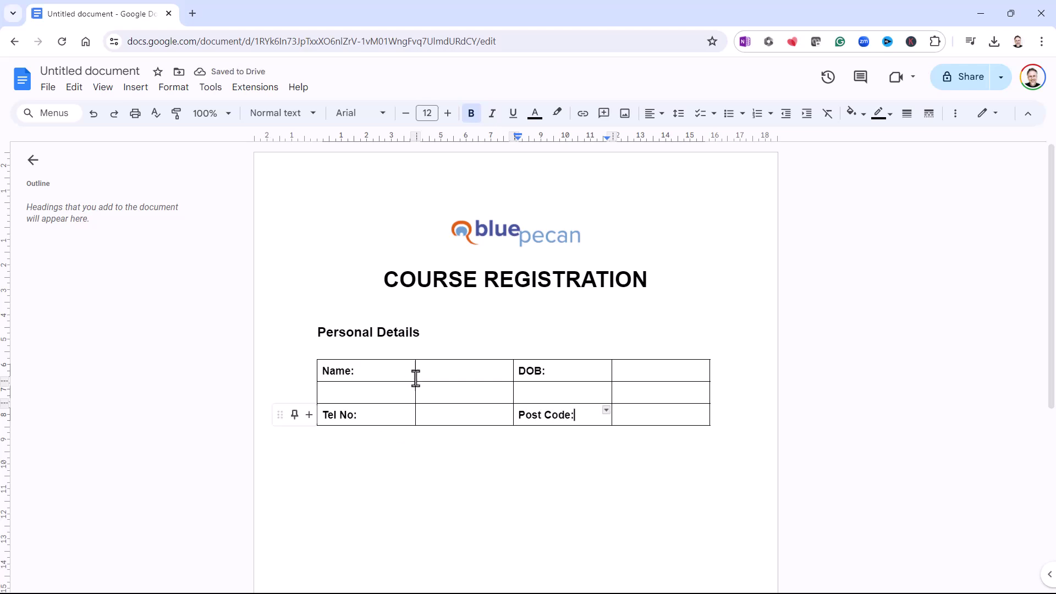
Narrow the Name and DOB label columns and pull in the table's right edge
{"action": "left_click_drag", "start_coordinate": [415, 372], "coordinate": [367, 374]}
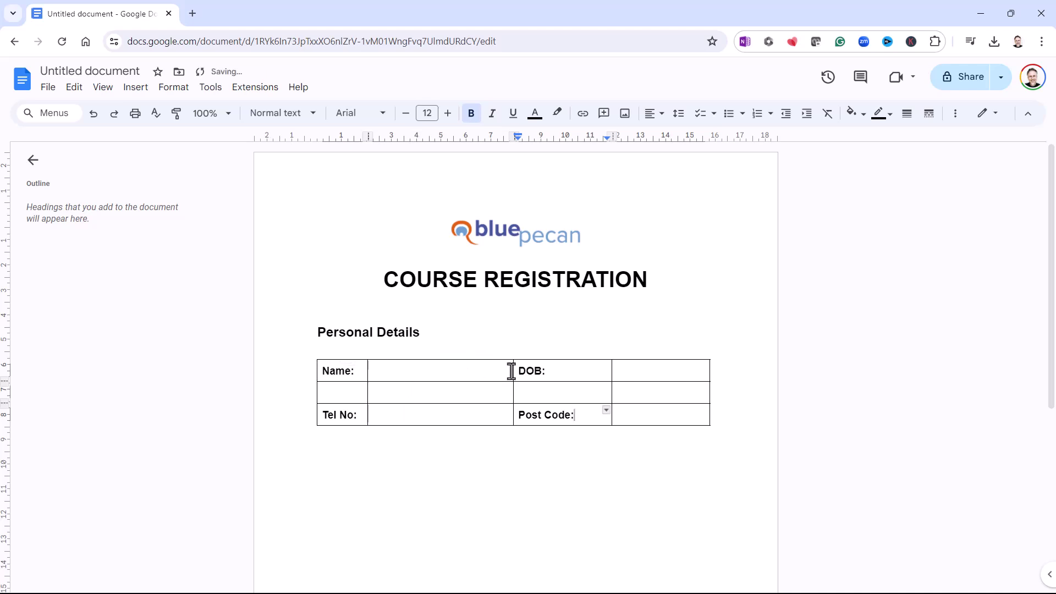
{"action": "left_click_drag", "start_coordinate": [513, 371], "coordinate": [487, 371]}
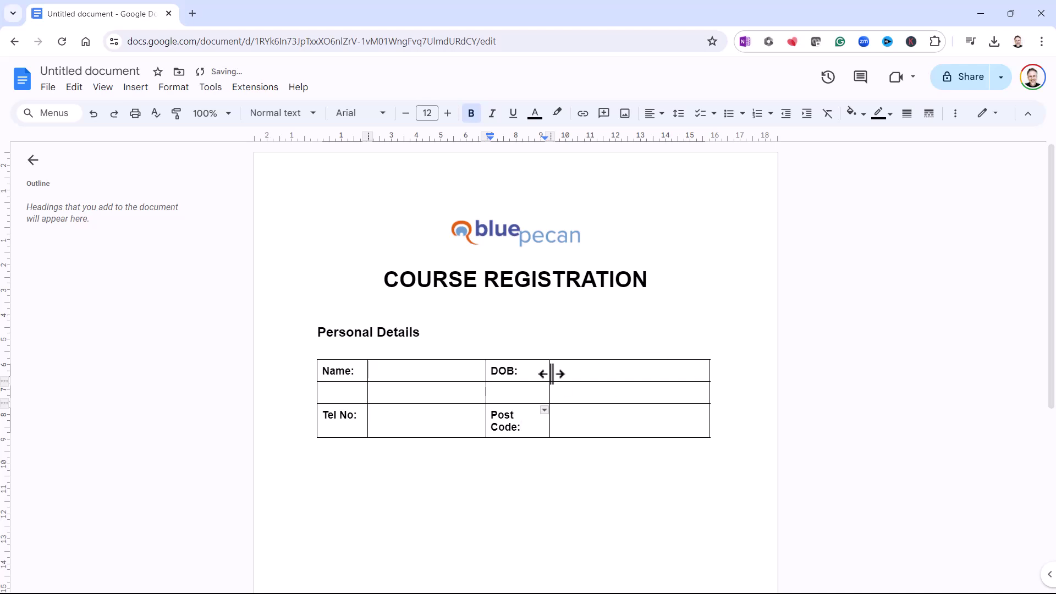
{"action": "left_click_drag", "start_coordinate": [551, 372], "coordinate": [558, 374]}
{"action": "left_click_drag", "start_coordinate": [652, 378], "coordinate": [654, 378]}
{"action": "left_click", "coordinate": [464, 468]}
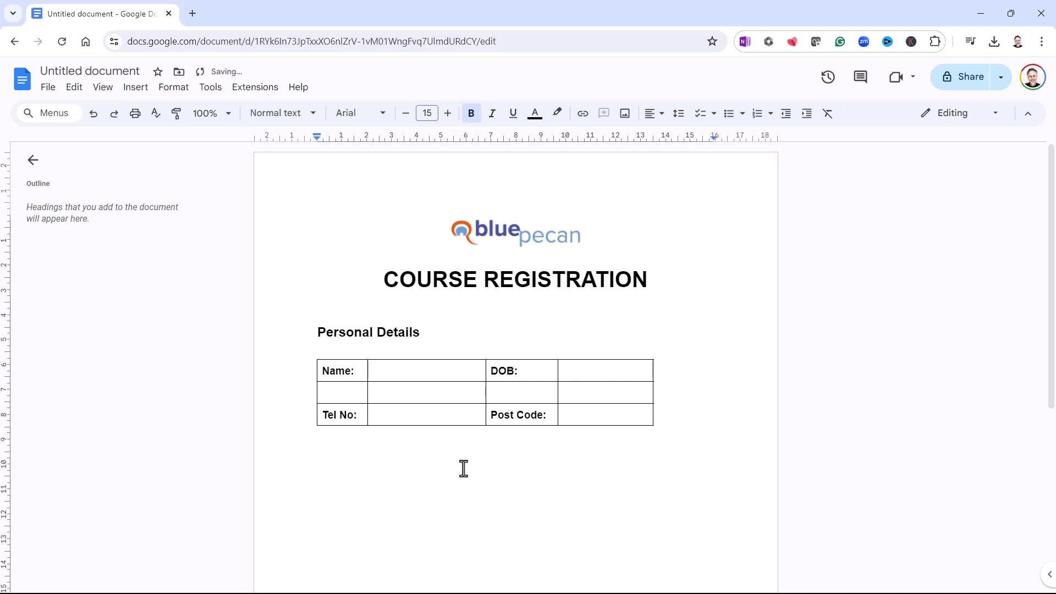
Set the Personal Details table's border width to 0pt in Table properties
{"action": "left_click", "coordinate": [425, 379]}
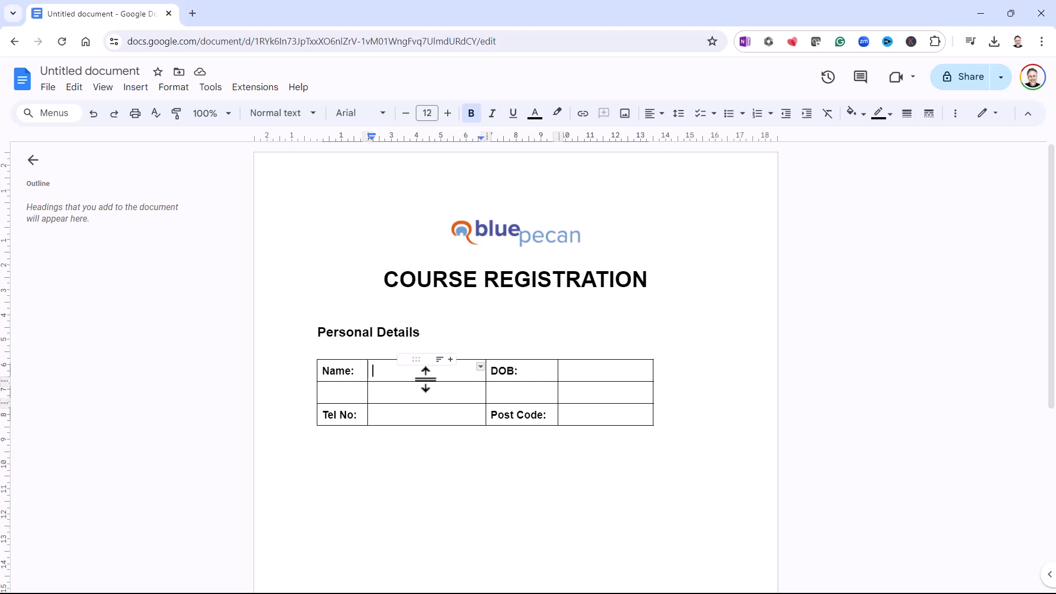
{"action": "right_click", "coordinate": [424, 375]}
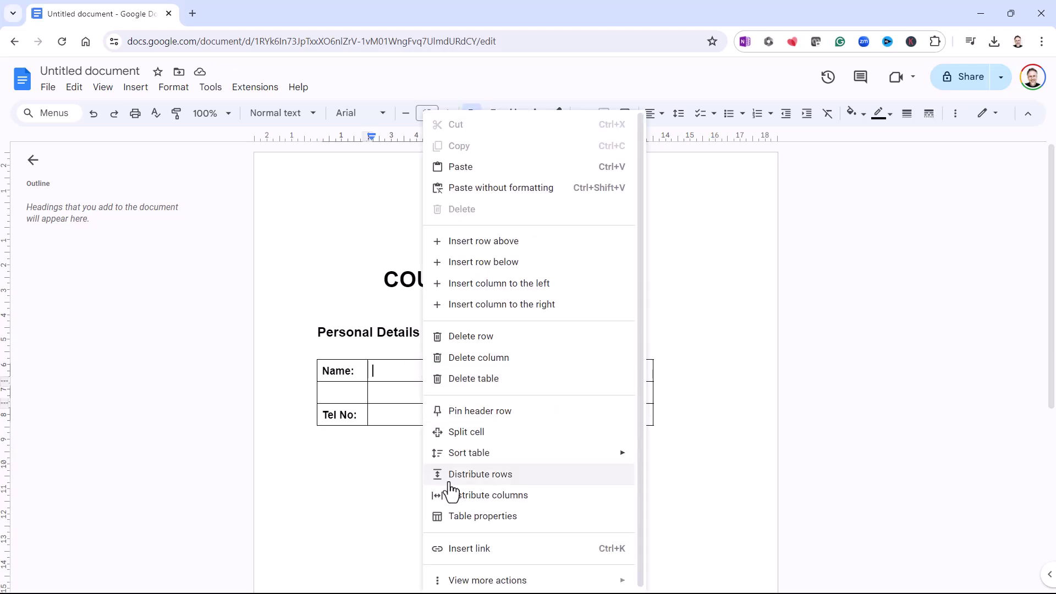
{"action": "left_click", "coordinate": [457, 520]}
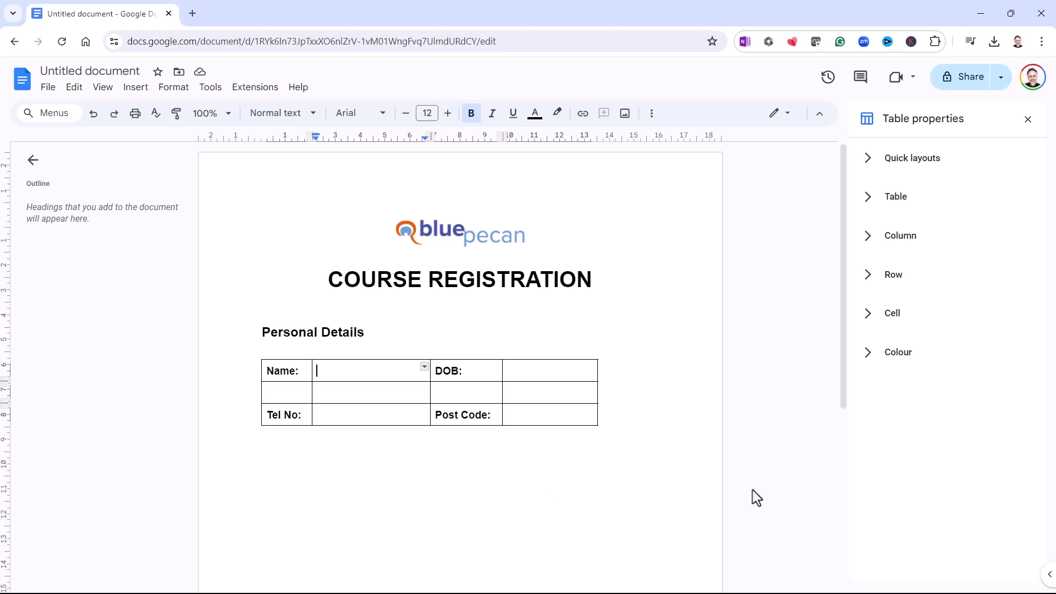
{"action": "left_click", "coordinate": [896, 363]}
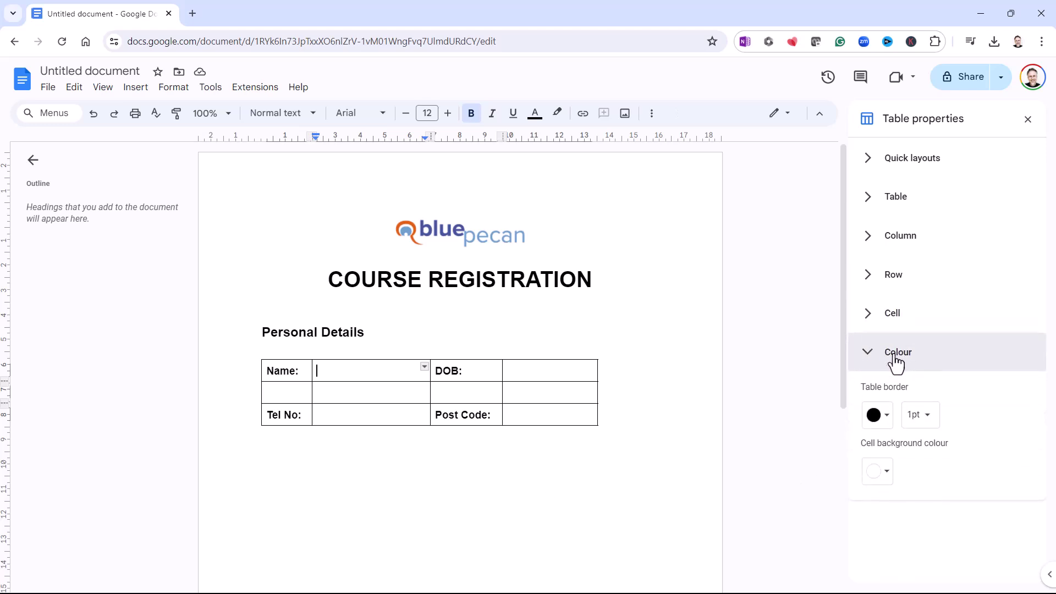
{"action": "left_click", "coordinate": [928, 422]}
{"action": "left_click", "coordinate": [935, 350]}
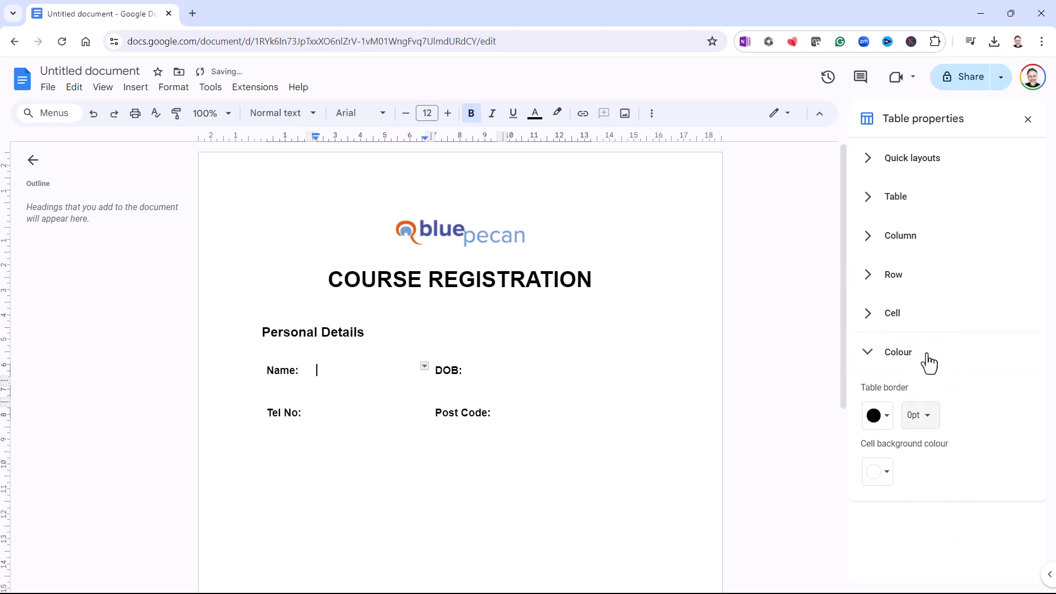
{"action": "left_click", "coordinate": [318, 373]}
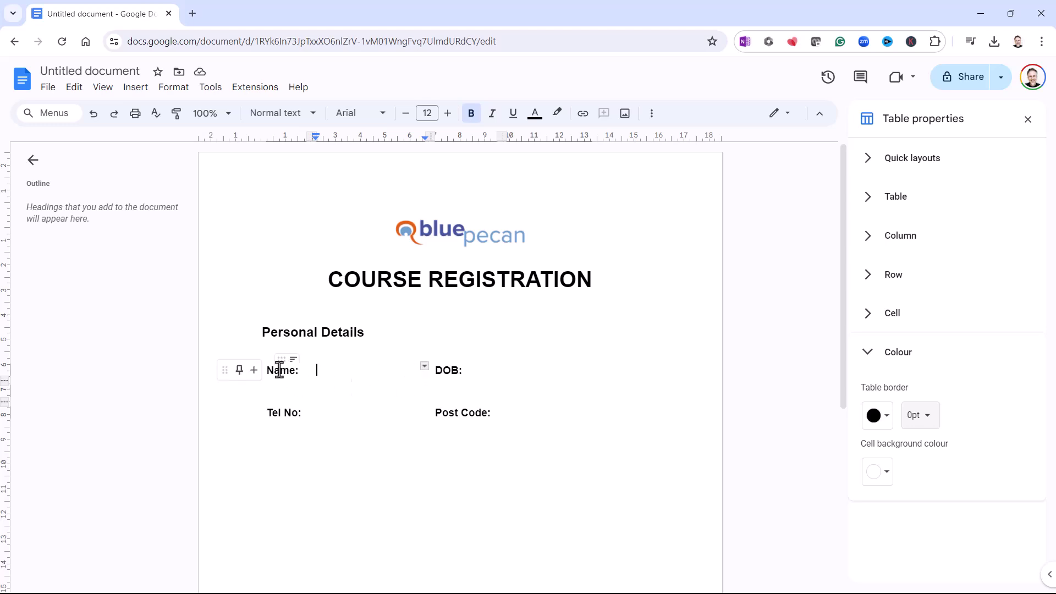
Give the Name value cell a 1pt dotted bottom border
{"action": "left_click", "coordinate": [425, 367]}
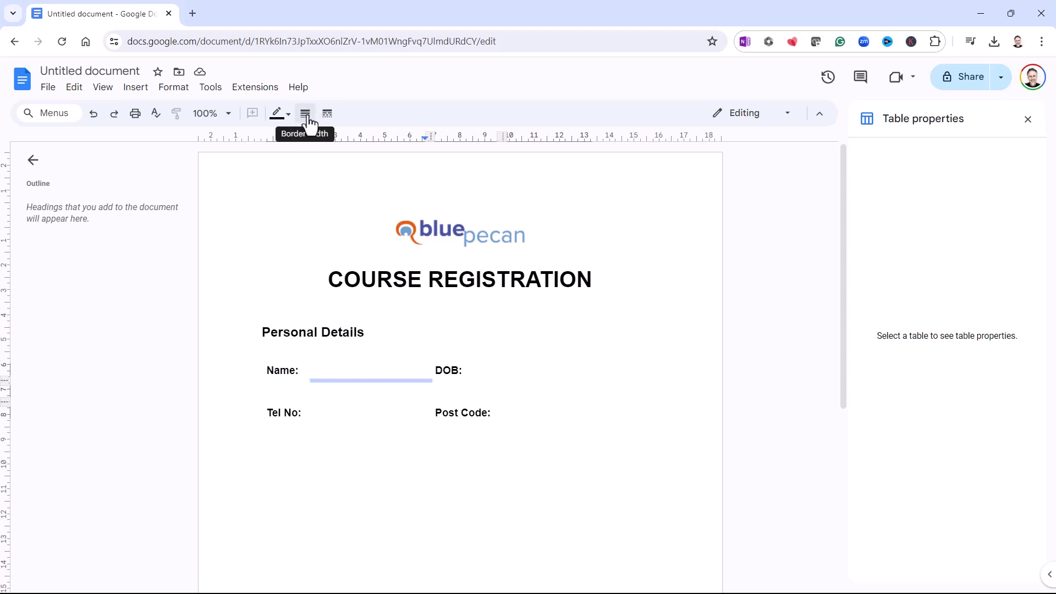
{"action": "left_click", "coordinate": [307, 118]}
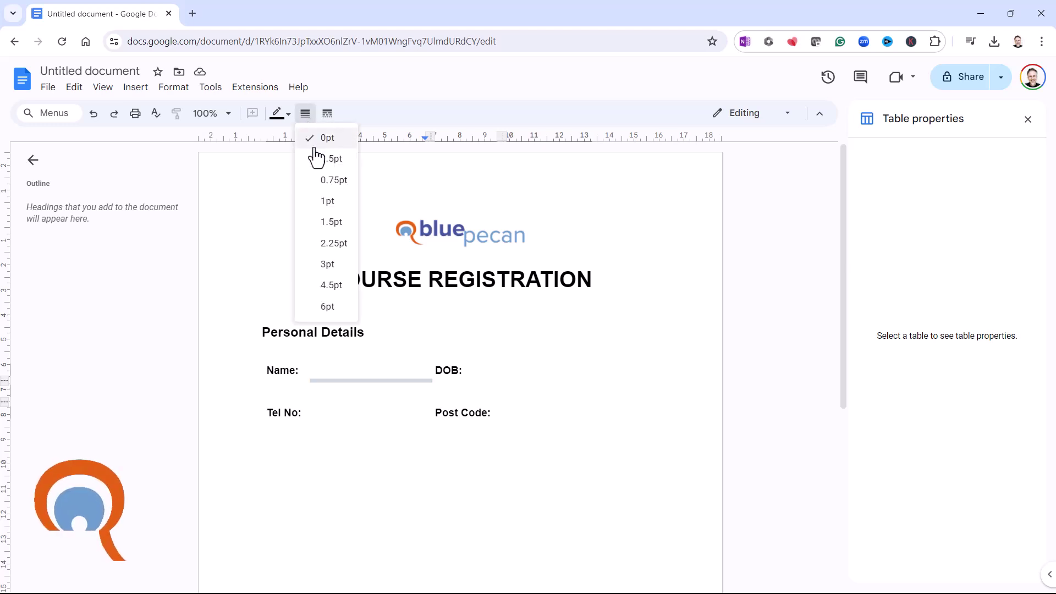
{"action": "left_click", "coordinate": [328, 207]}
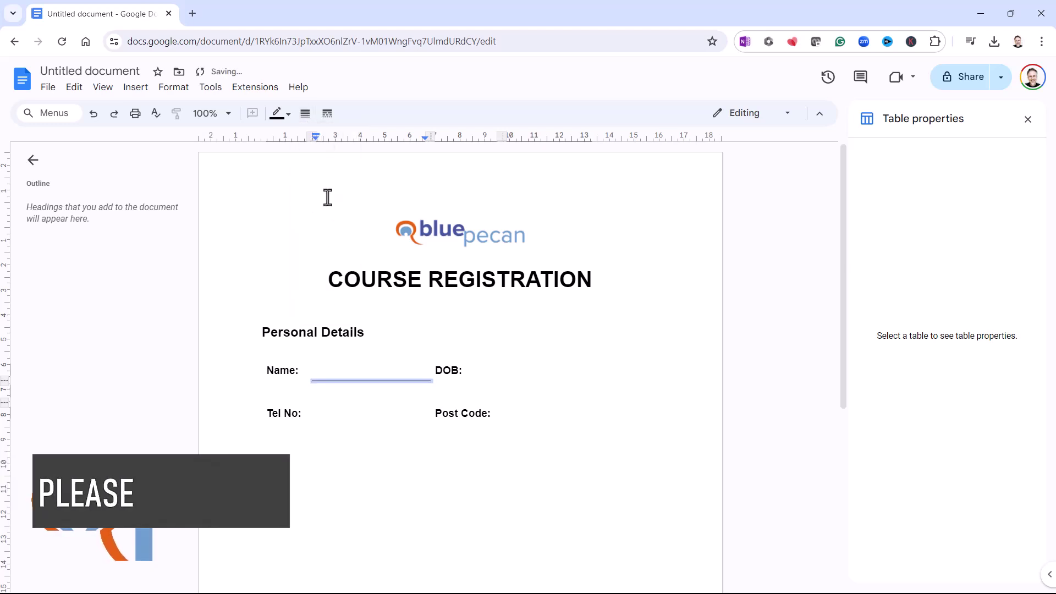
{"action": "left_click", "coordinate": [328, 114]}
{"action": "left_click", "coordinate": [355, 166]}
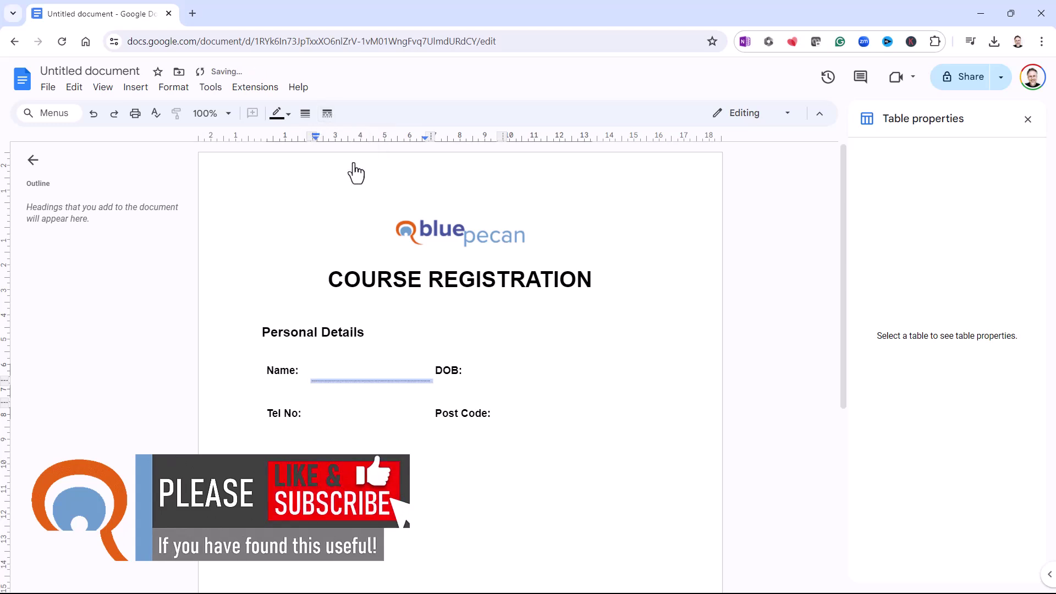
Add the same dotted underline to the DOB value cell
{"action": "left_click", "coordinate": [489, 374]}
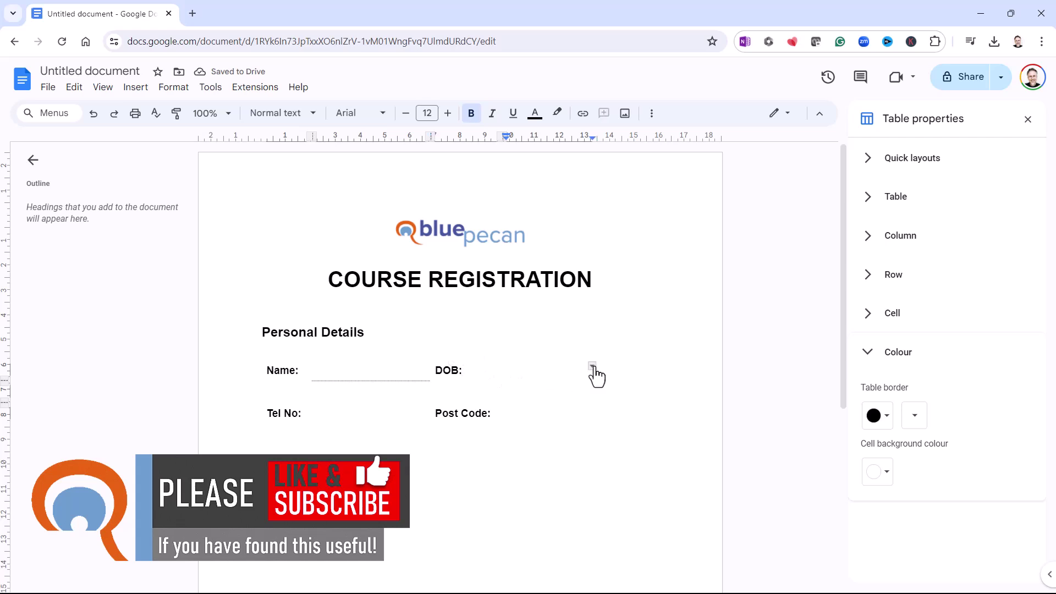
{"action": "left_click", "coordinate": [595, 380]}
{"action": "left_click", "coordinate": [305, 114]}
{"action": "left_click", "coordinate": [317, 139]}
{"action": "left_click", "coordinate": [396, 345]}
Add dotted underlines to the Tel No and Post Code value cells
{"action": "left_click", "coordinate": [385, 423]}
{"action": "left_click", "coordinate": [328, 113]}
{"action": "left_click", "coordinate": [334, 135]}
{"action": "left_click", "coordinate": [592, 417]}
{"action": "left_click", "coordinate": [592, 423]}
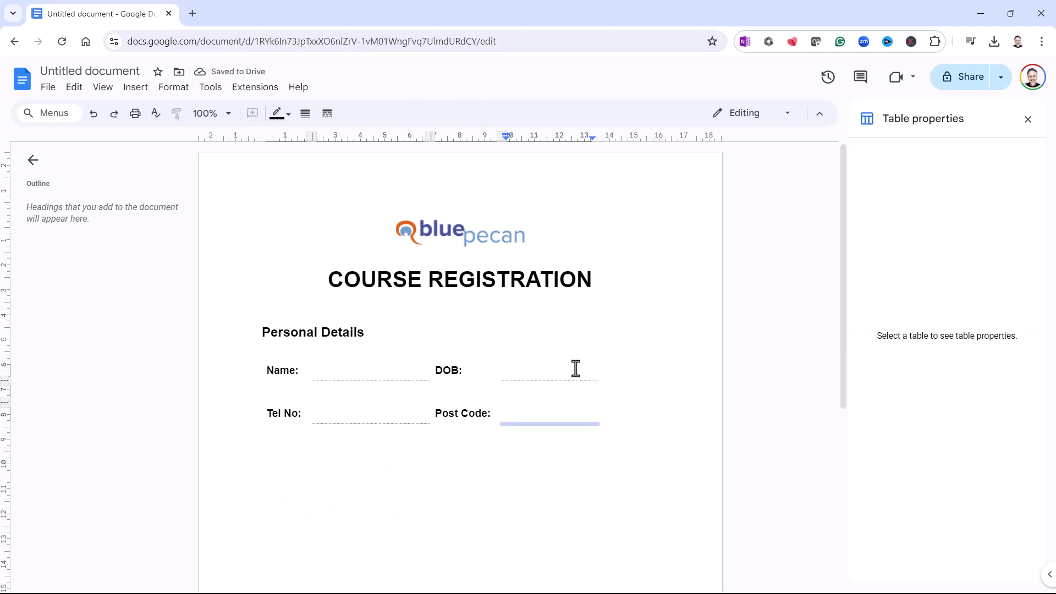
{"action": "left_click", "coordinate": [305, 113]}
{"action": "left_click", "coordinate": [331, 133]}
{"action": "left_click", "coordinate": [327, 113]}
{"action": "left_click", "coordinate": [341, 137]}
{"action": "left_click", "coordinate": [328, 375]}
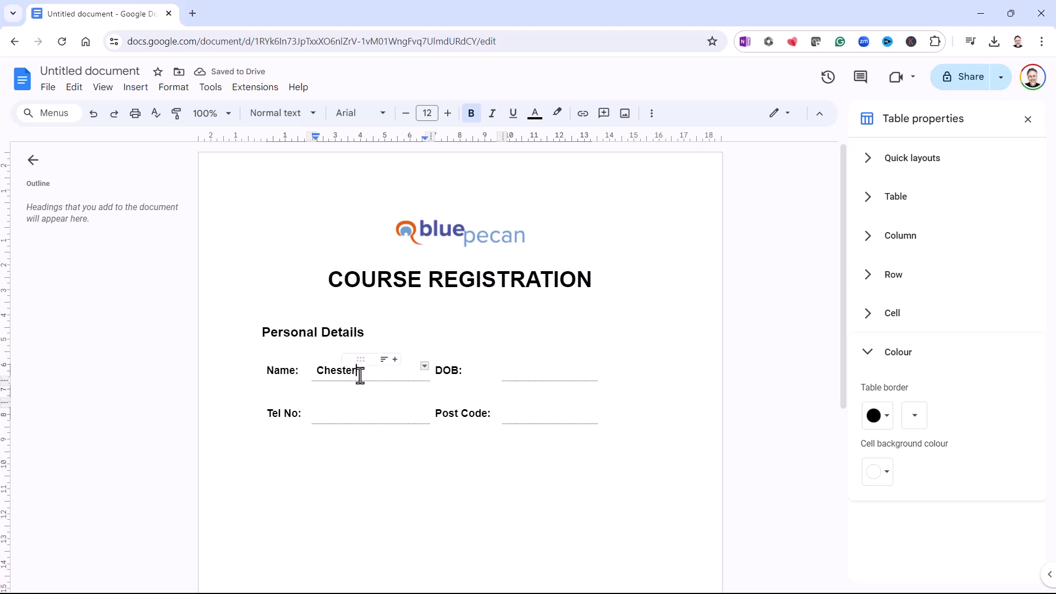
Unbold the sample name and fill the DOB, Tel No and Post Code cells with sample values
{"action": "left_click_drag", "start_coordinate": [358, 373], "coordinate": [317, 373]}
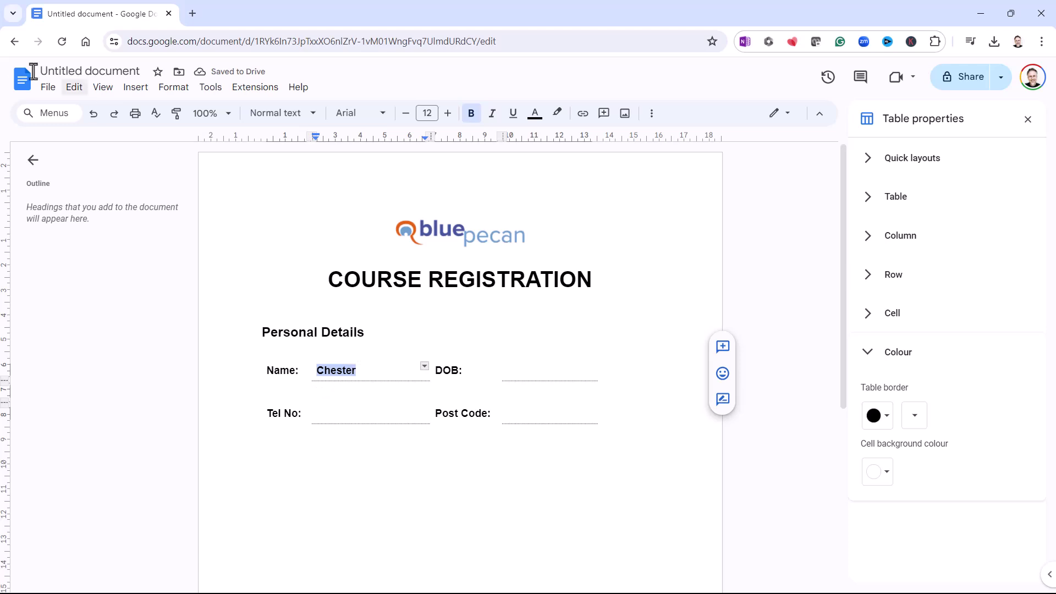
{"action": "left_click", "coordinate": [472, 121]}
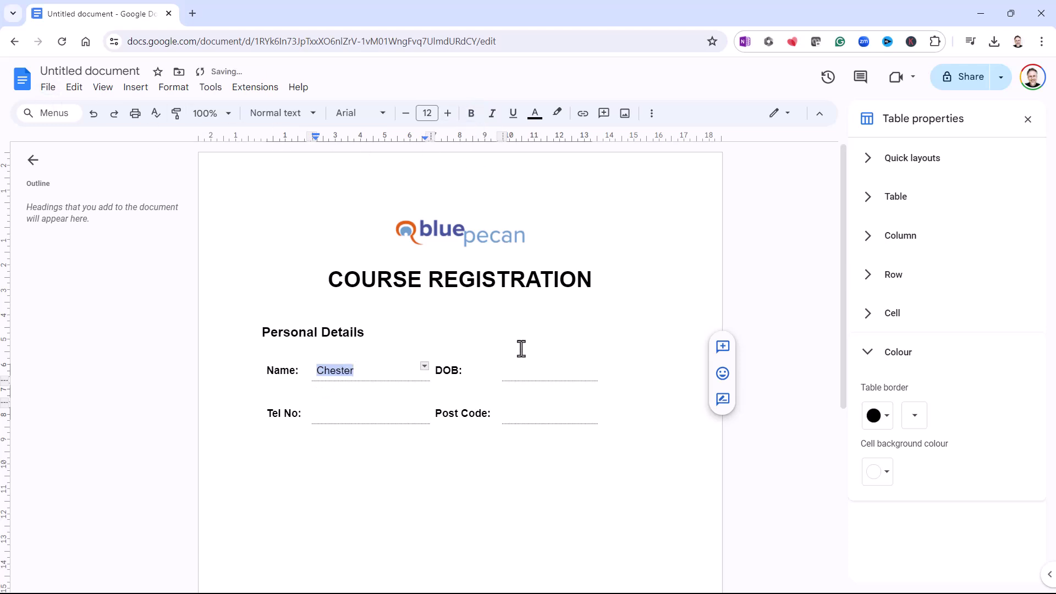
{"action": "left_click", "coordinate": [511, 372]}
{"action": "left_click", "coordinate": [342, 408]}
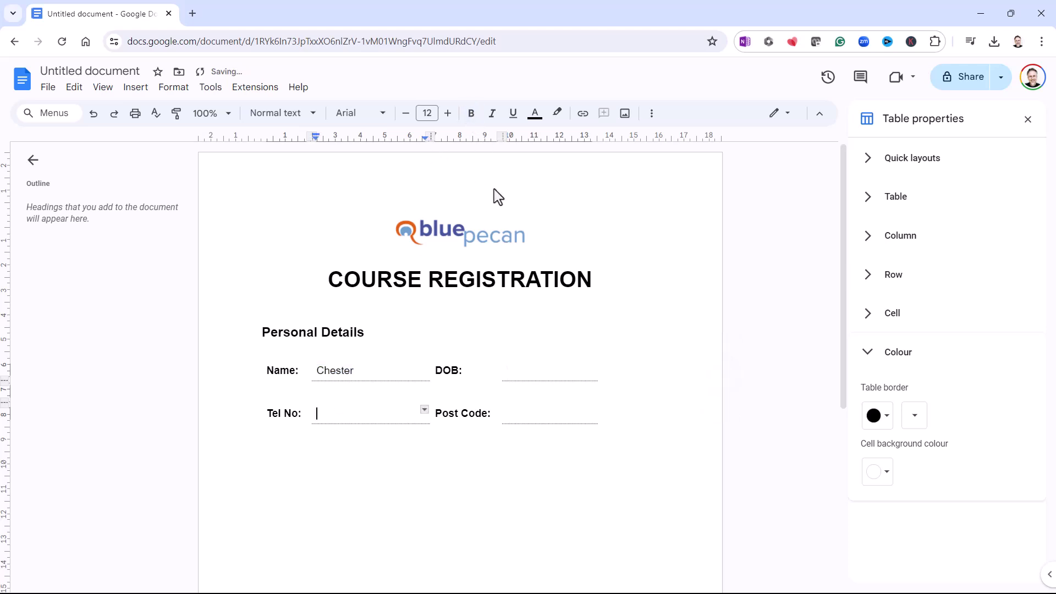
{"action": "left_click", "coordinate": [507, 414]}
{"action": "left_click", "coordinate": [470, 114]}
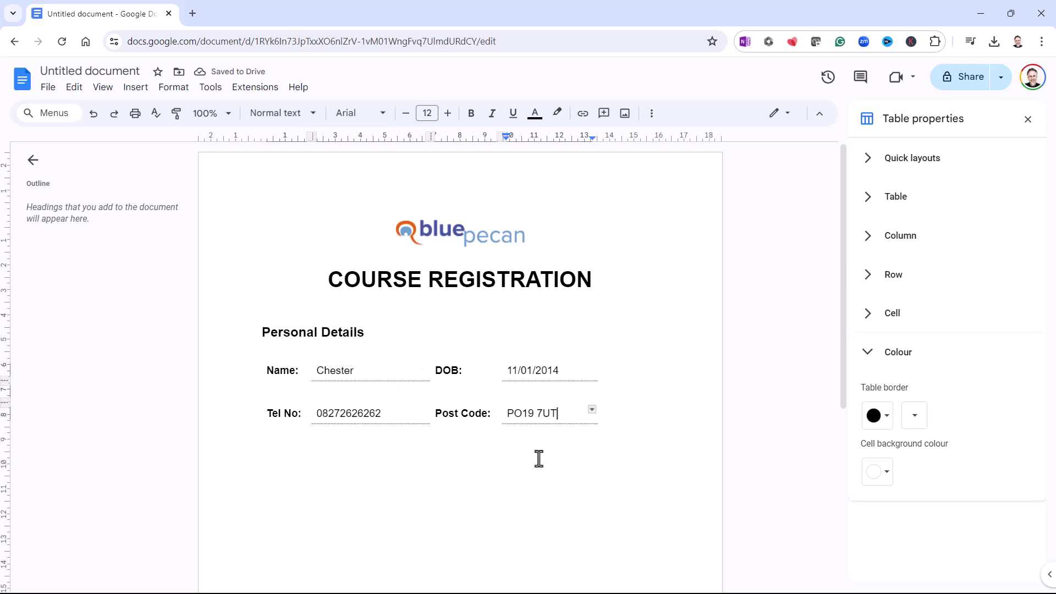
{"action": "left_click", "coordinate": [282, 451]}
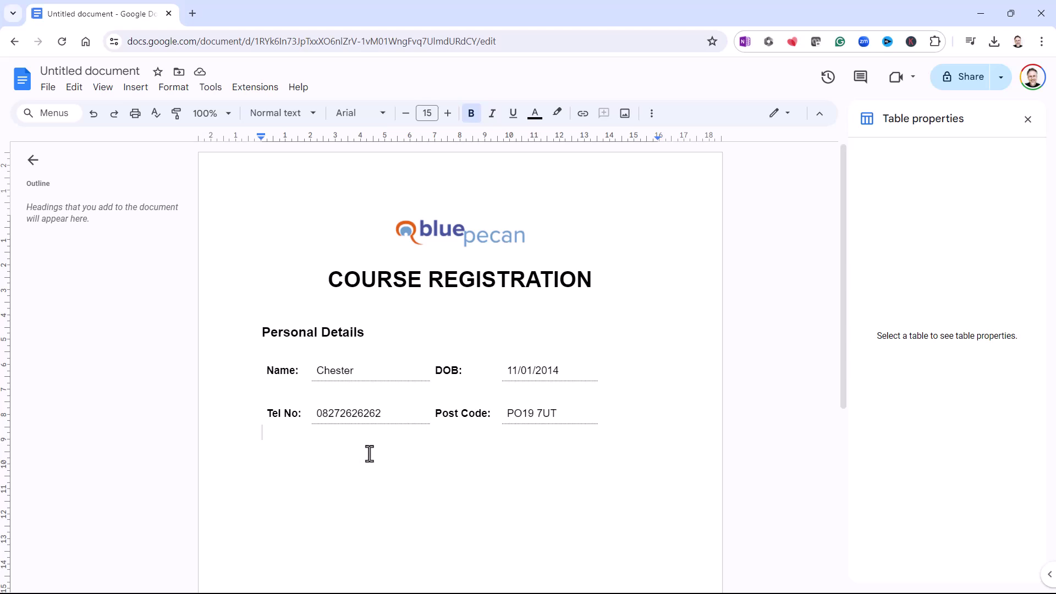
Type the Course Details heading on a new line below the table, then start another line
{"action": "key", "text": "Return"}
{"action": "type", "text": "Co"}
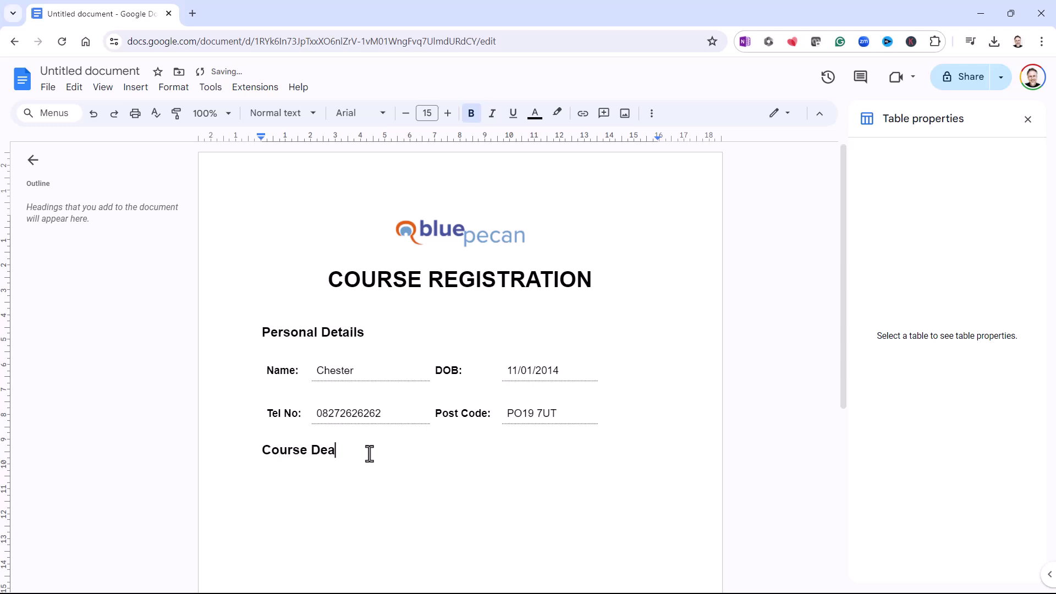
{"action": "type", "text": "urse Details"}
{"action": "key", "text": "Return"}
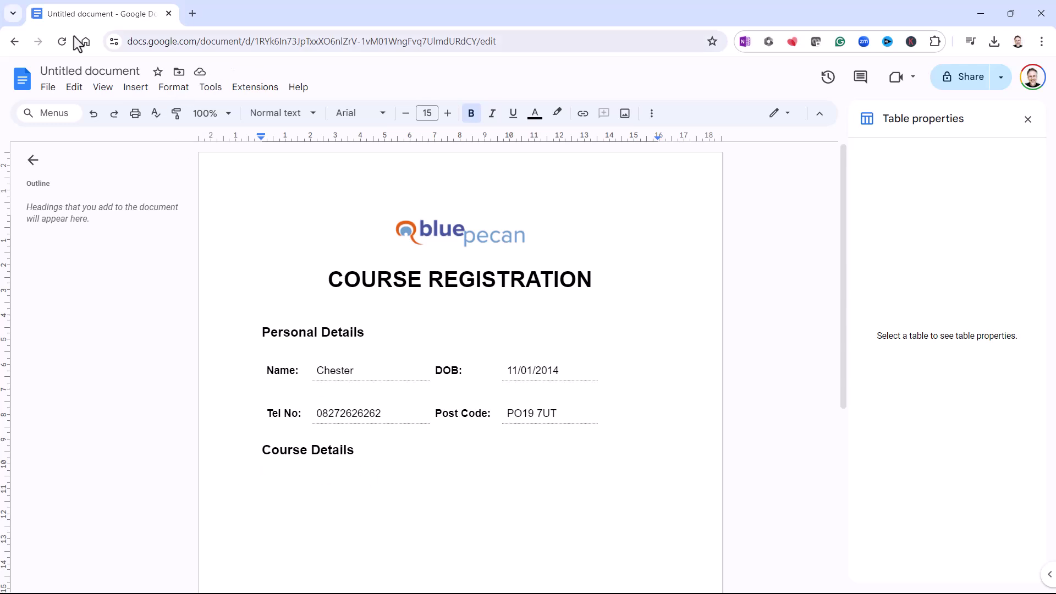
Insert a 2x5 table under Course Details
{"action": "left_click", "coordinate": [141, 92]}
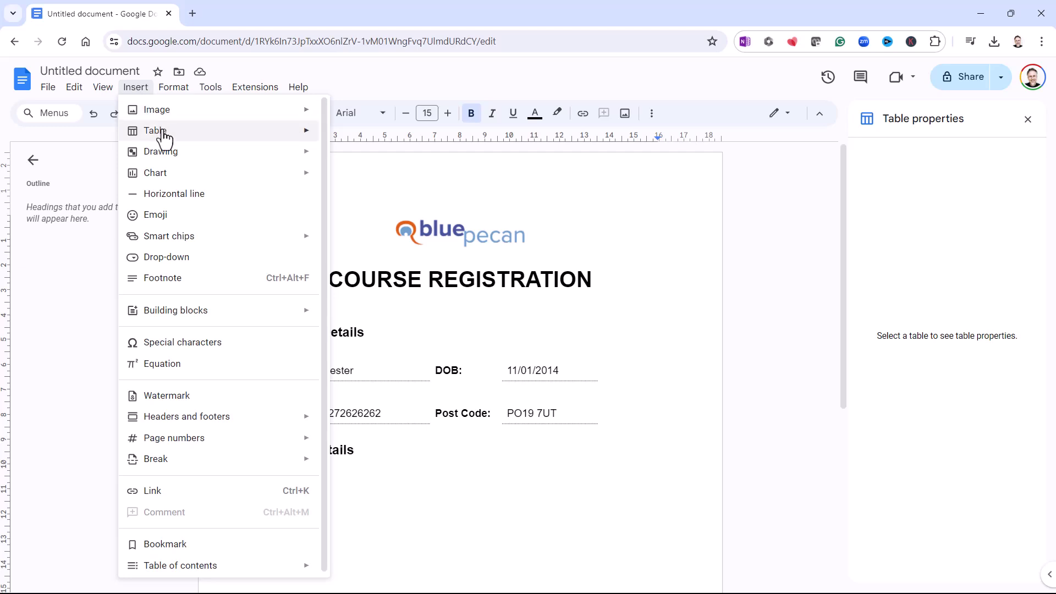
{"action": "mouse_move", "coordinate": [159, 133]}
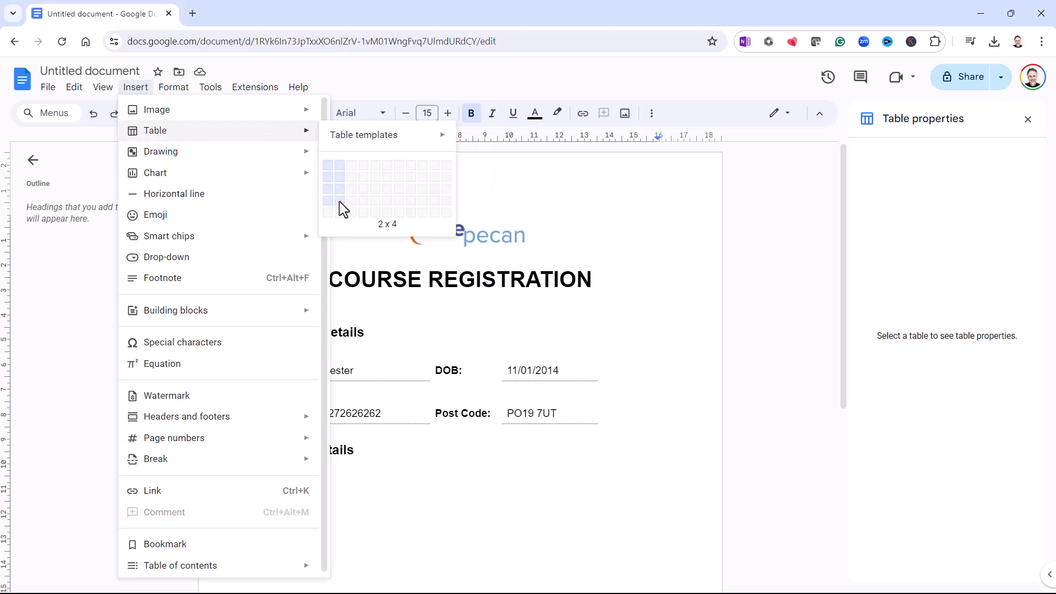
{"action": "left_click", "coordinate": [343, 219]}
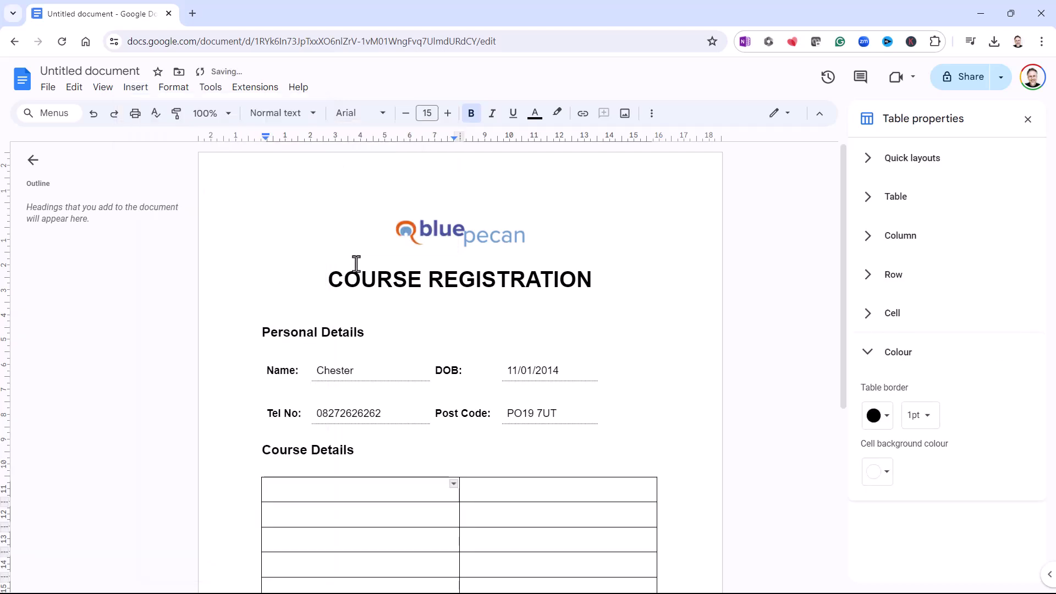
Set all table text to 12 pt and widen the table's first column
{"action": "scroll", "coordinate": [392, 382], "scroll_direction": "down", "scroll_amount": 2}
{"action": "mouse_move", "coordinate": [282, 365]}
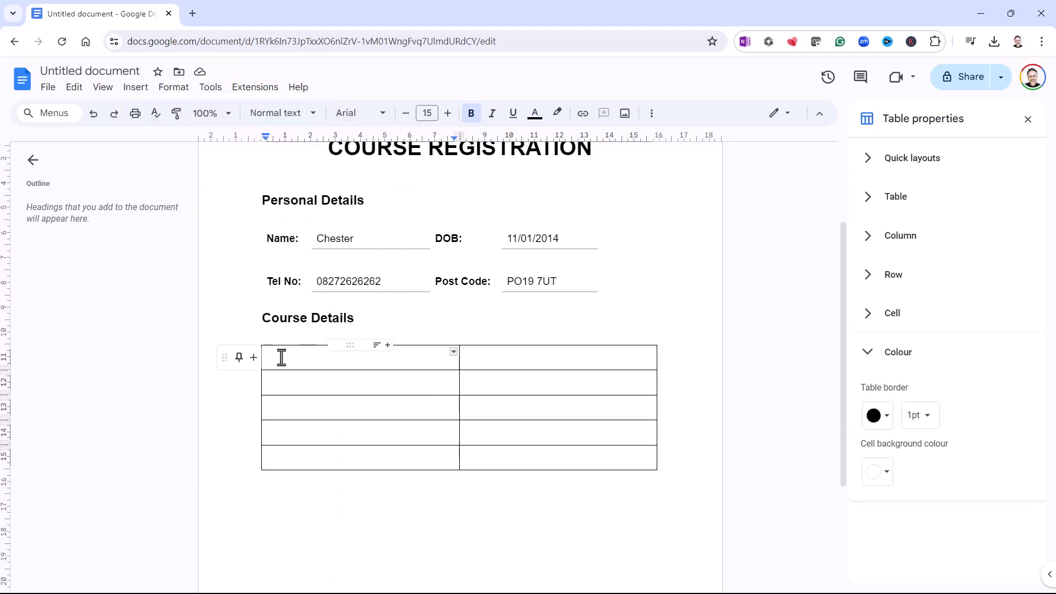
{"action": "left_click_drag", "start_coordinate": [281, 358], "coordinate": [570, 453]}
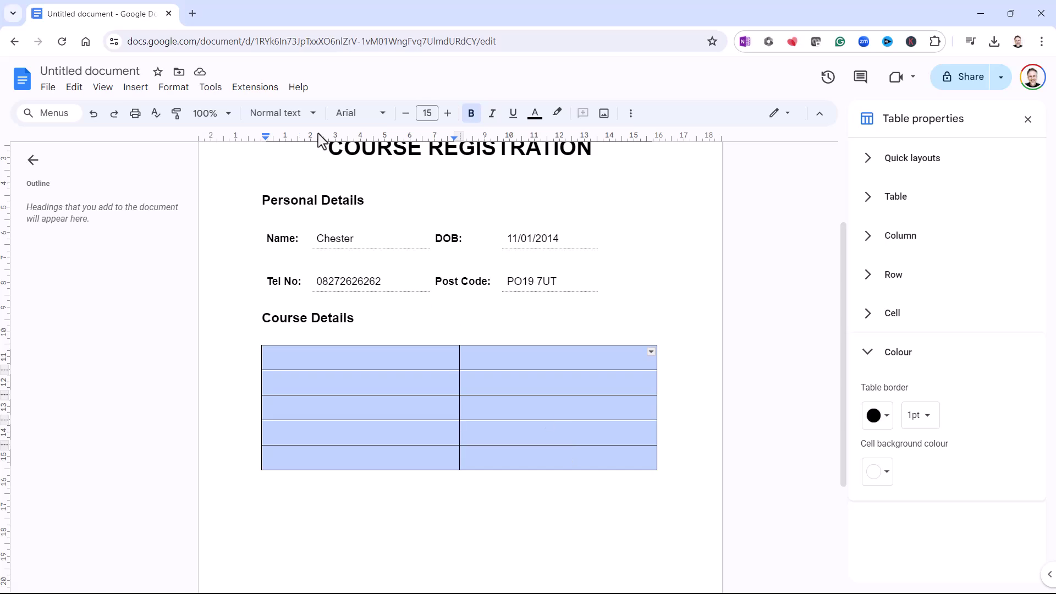
{"action": "left_click", "coordinate": [427, 112]}
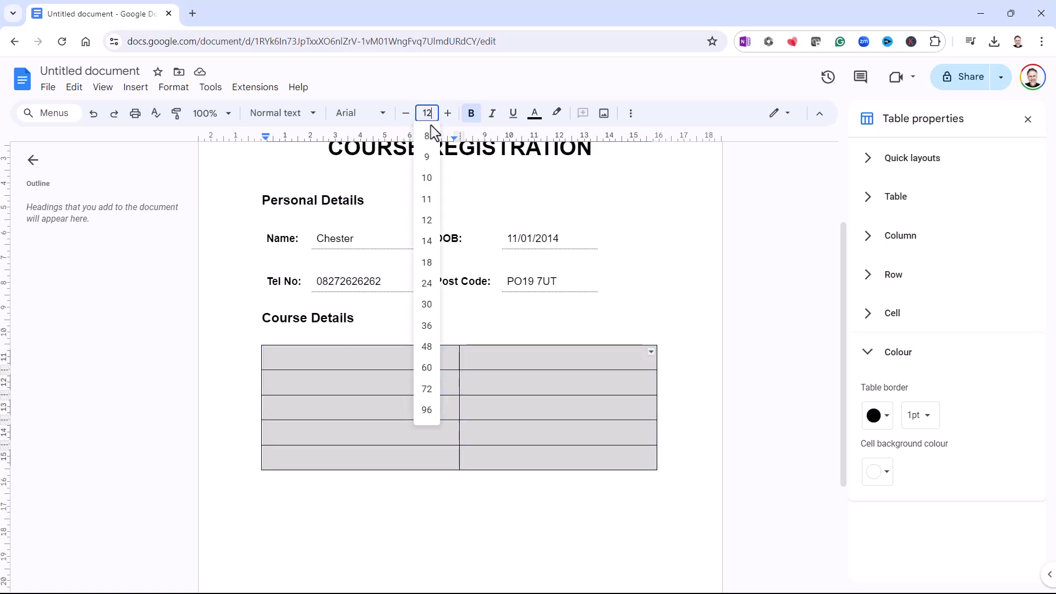
{"action": "key", "text": "Return"}
{"action": "left_click", "coordinate": [437, 373]}
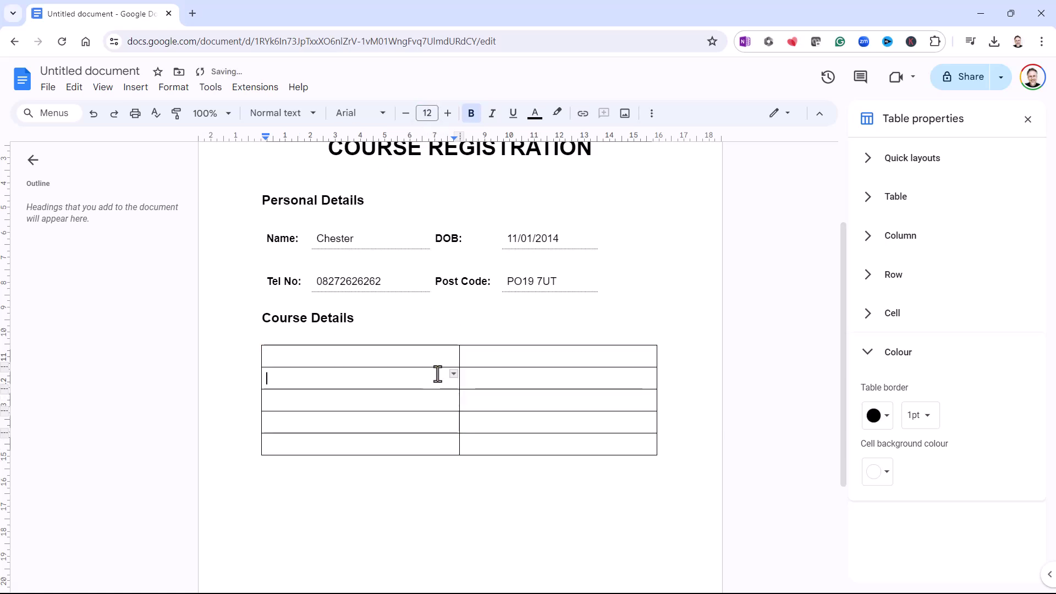
{"action": "left_click_drag", "start_coordinate": [465, 354], "coordinate": [530, 355]}
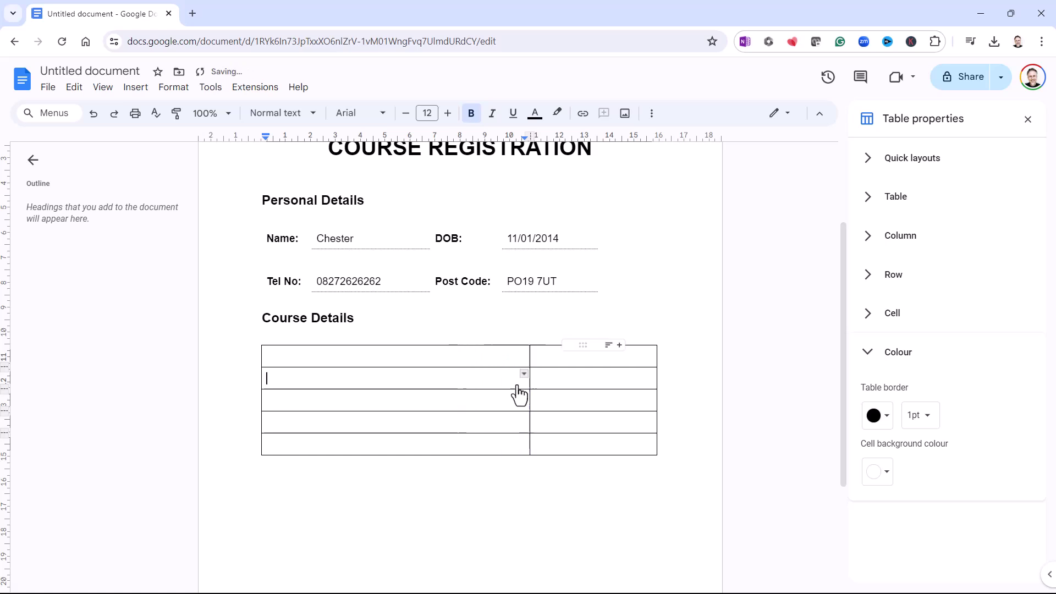
{"action": "left_click", "coordinate": [323, 356]}
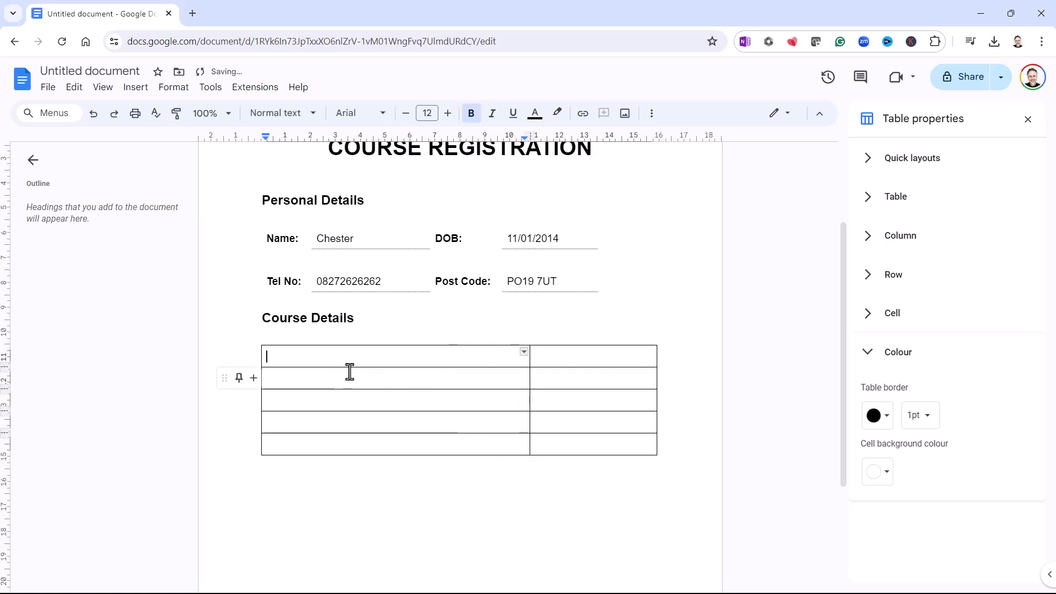
Type 'Which location do you wish to attend' in the table's first cell
{"action": "type", "text": "Which location do you w"}
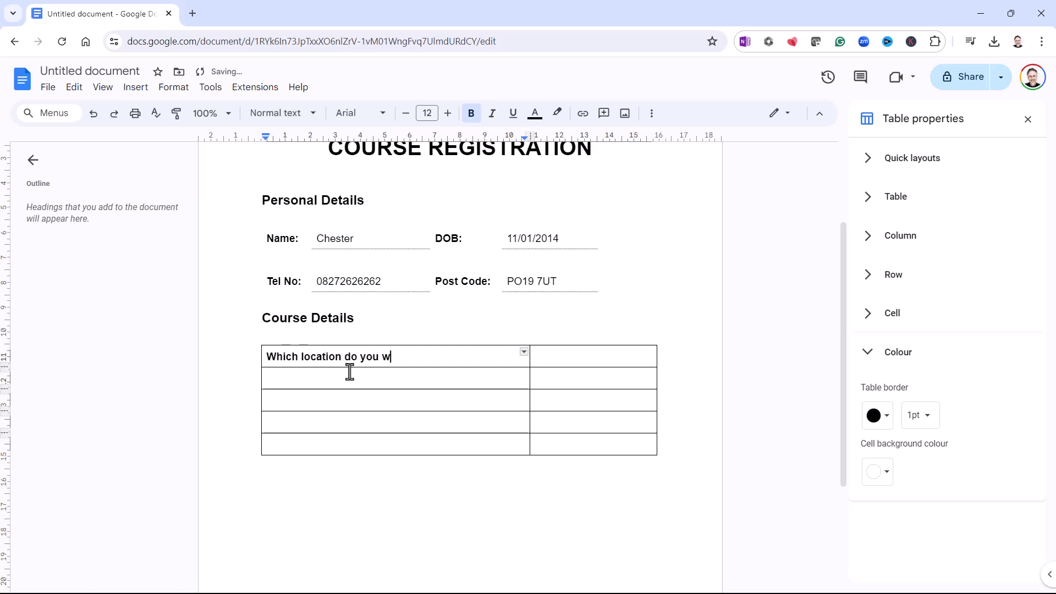
{"action": "type", "text": "ish to attend?"}
{"action": "left_click", "coordinate": [554, 359]}
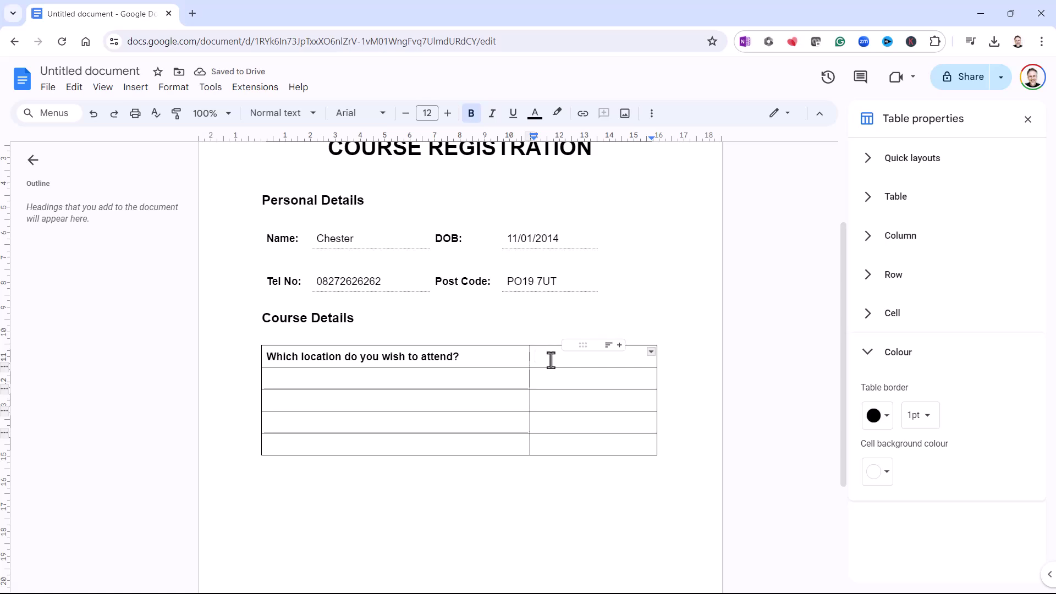
Start a new custom drop-down in the cell beside the location question
{"action": "left_click", "coordinate": [127, 90]}
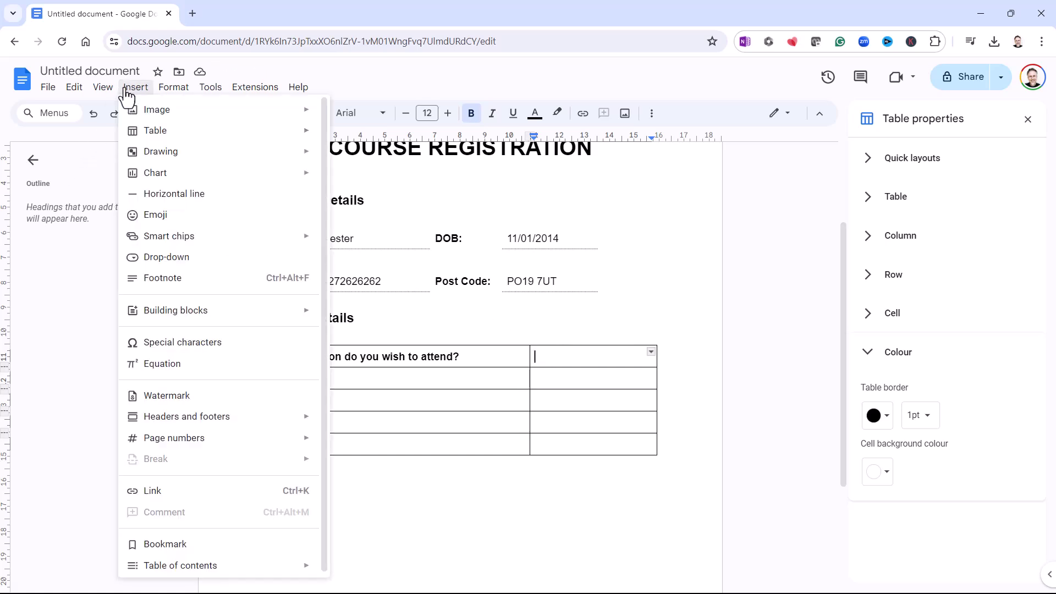
{"action": "left_click", "coordinate": [164, 257]}
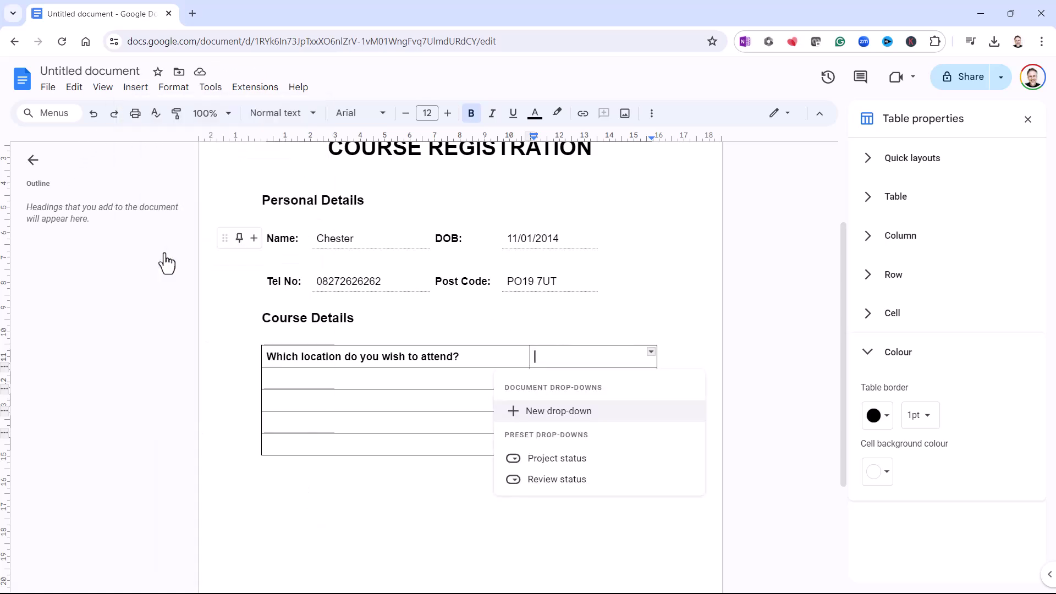
{"action": "left_click", "coordinate": [555, 414]}
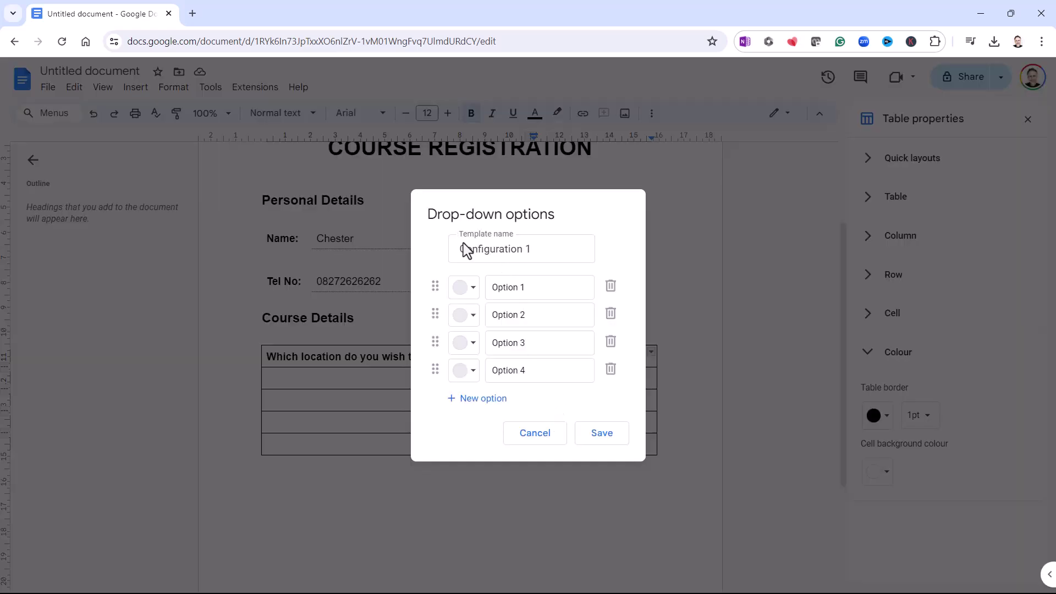
Name the options Birmingham, London, Manchester and Liverpool, then add Glasgow as a fifth
{"action": "left_click", "coordinate": [526, 288]}
{"action": "left_click_drag", "start_coordinate": [526, 288], "coordinate": [490, 290]}
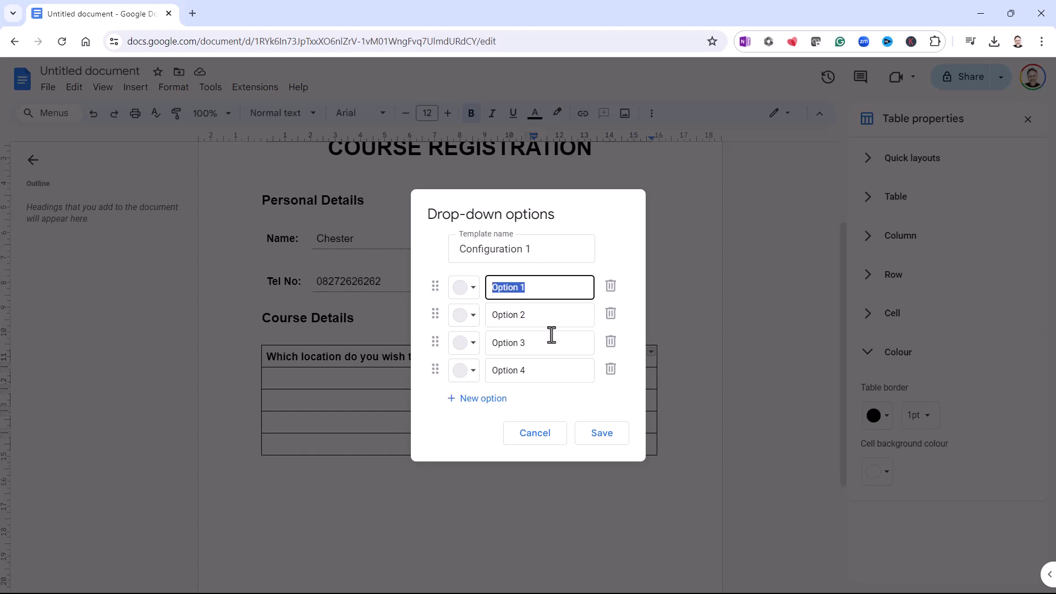
{"action": "type", "text": "Birmingham"}
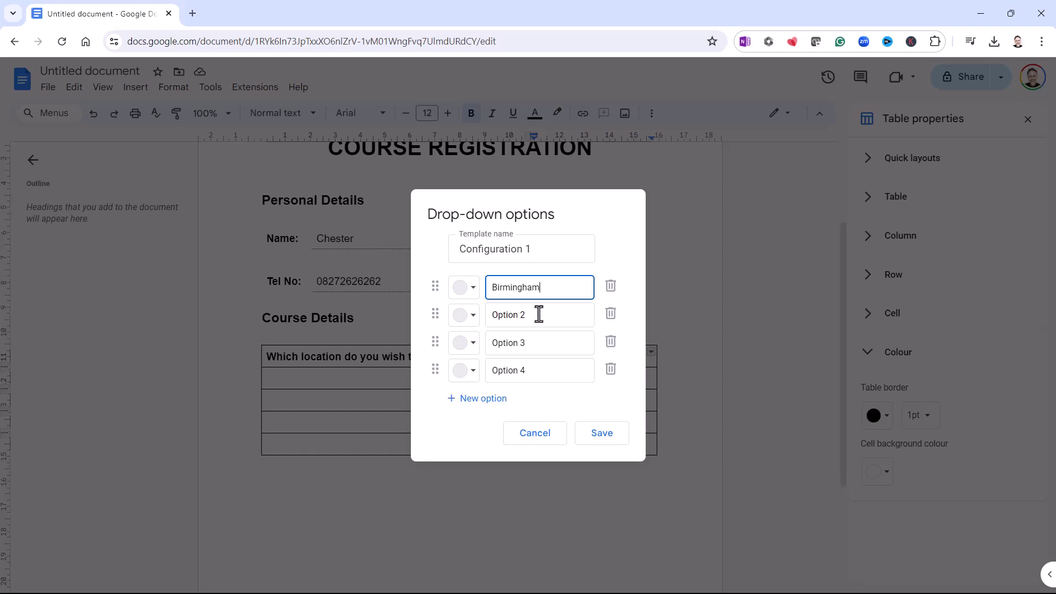
{"action": "left_click", "coordinate": [541, 315]}
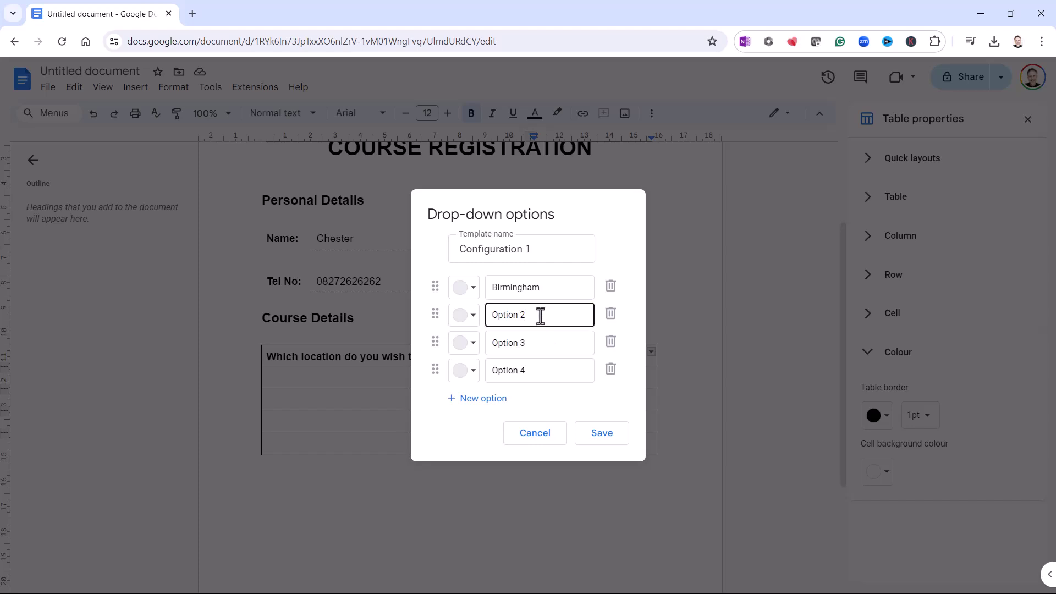
{"action": "left_click_drag", "start_coordinate": [542, 314], "coordinate": [483, 315]}
{"action": "type", "text": "London"}
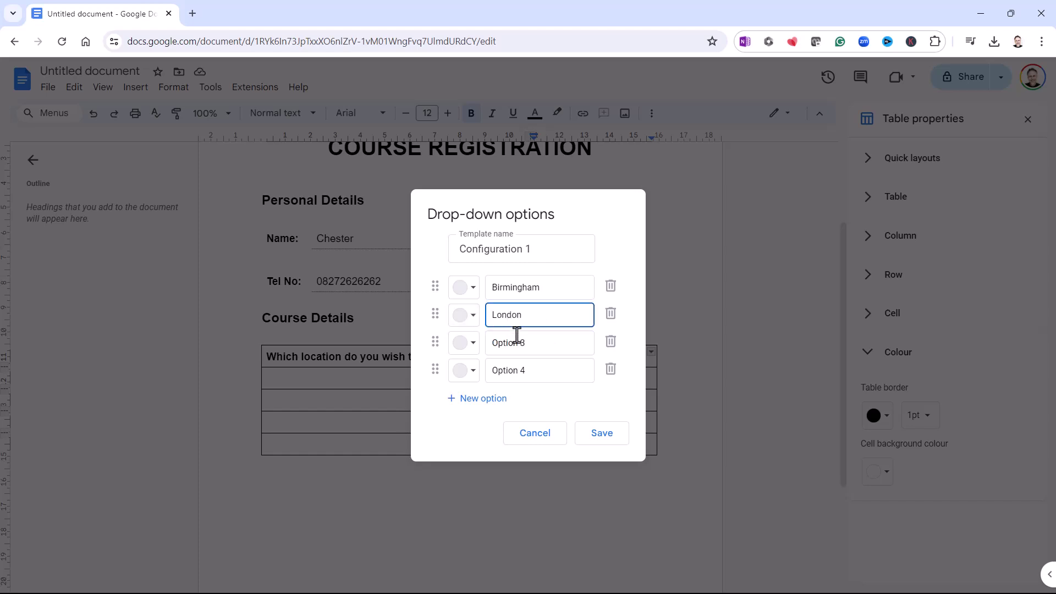
{"action": "left_click_drag", "start_coordinate": [530, 342], "coordinate": [492, 343]}
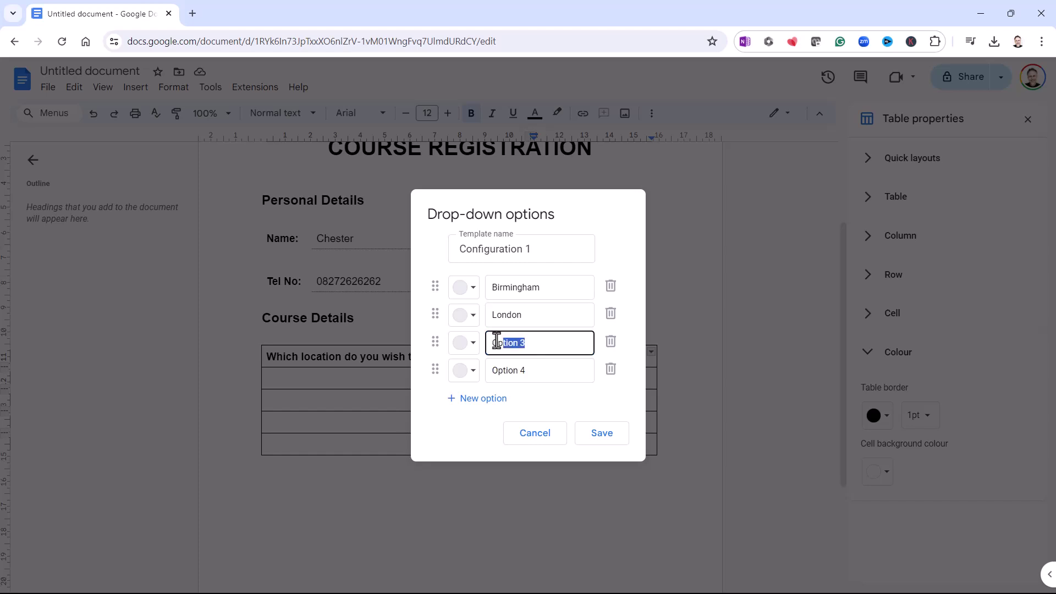
{"action": "type", "text": "Manchester"}
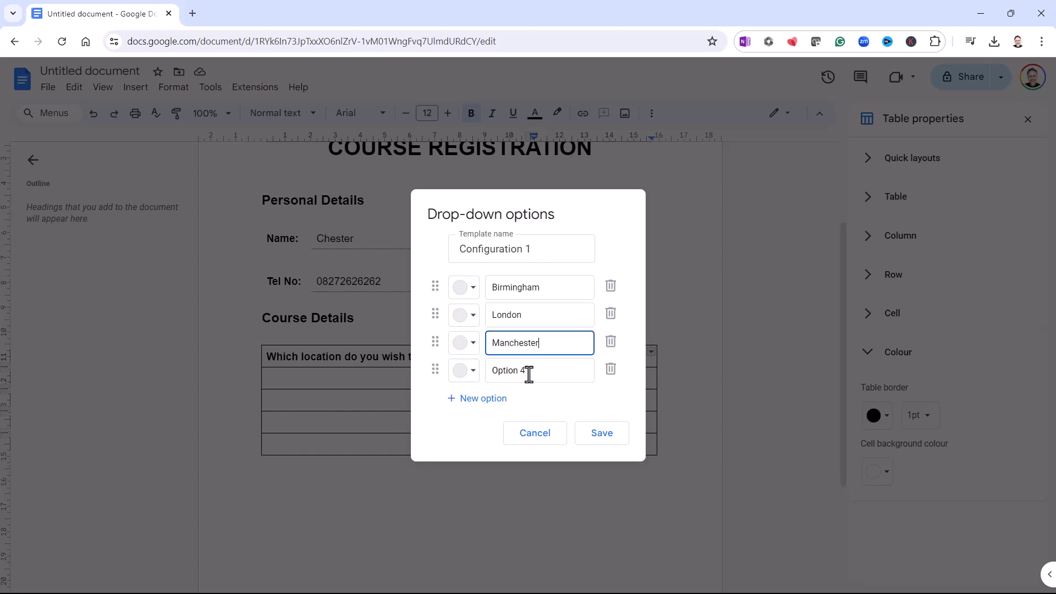
{"action": "left_click_drag", "start_coordinate": [528, 370], "coordinate": [489, 371]}
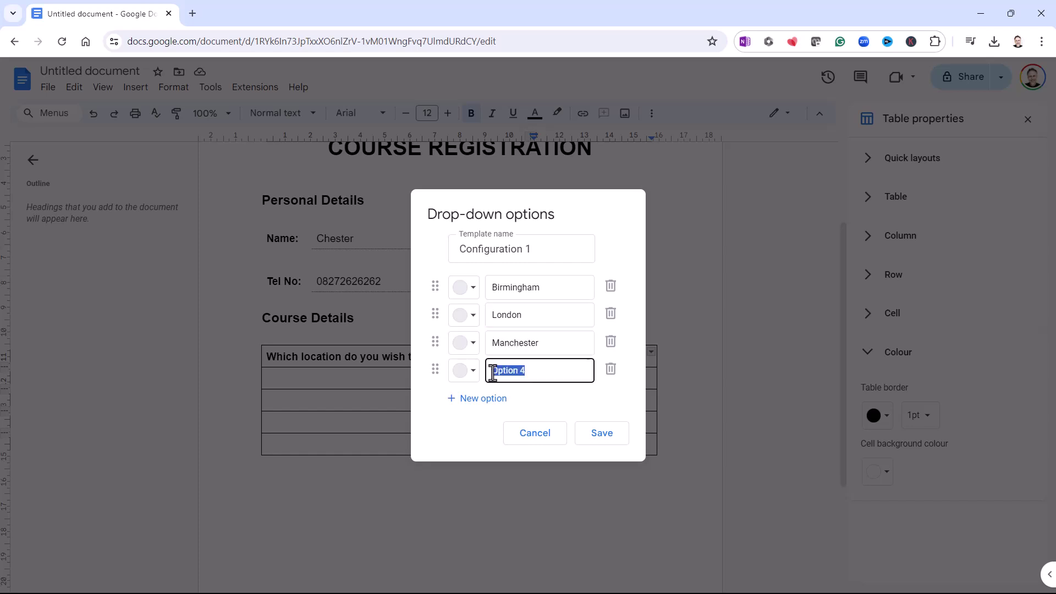
{"action": "type", "text": "Live"}
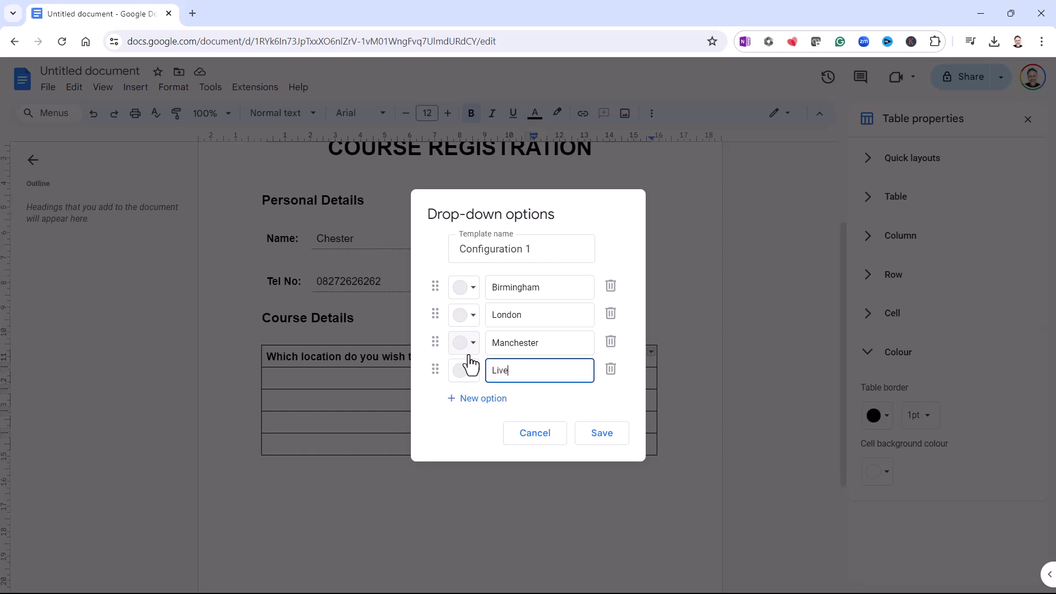
{"action": "type", "text": "rpool"}
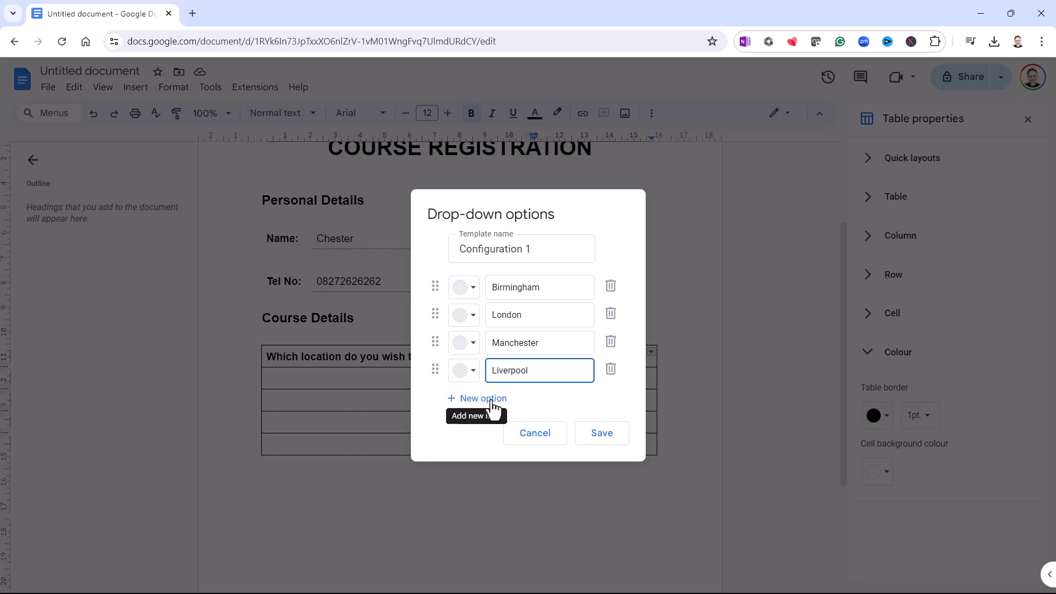
{"action": "left_click", "coordinate": [492, 403]}
{"action": "type", "text": "Glasglow"}
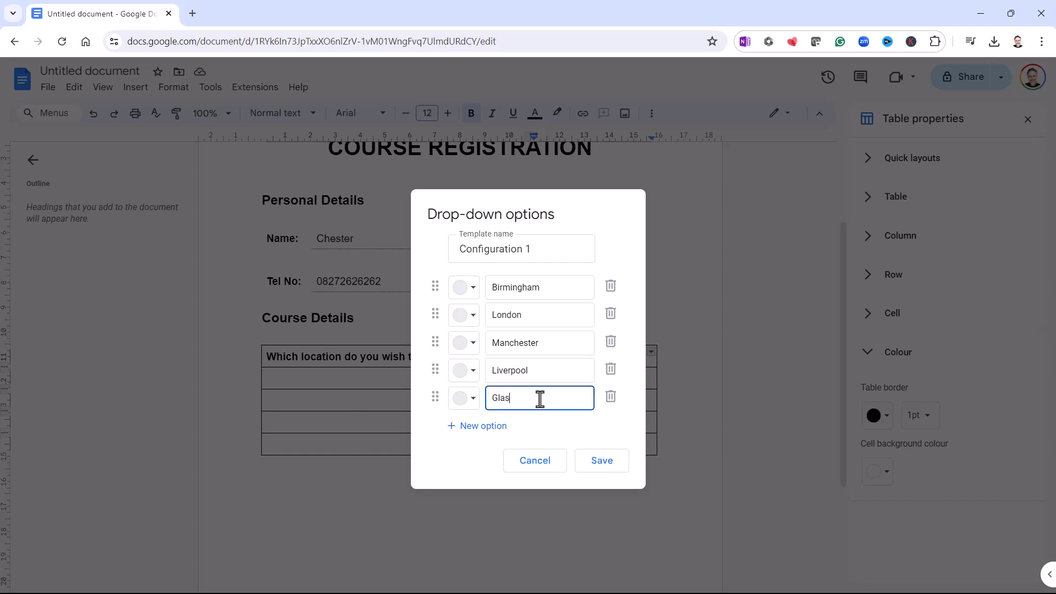
Colour the options: Birmingham dark red, London yellow, Manchester light blue-grey, Liverpool dark blue, Glasgow teal
{"action": "left_click", "coordinate": [475, 291]}
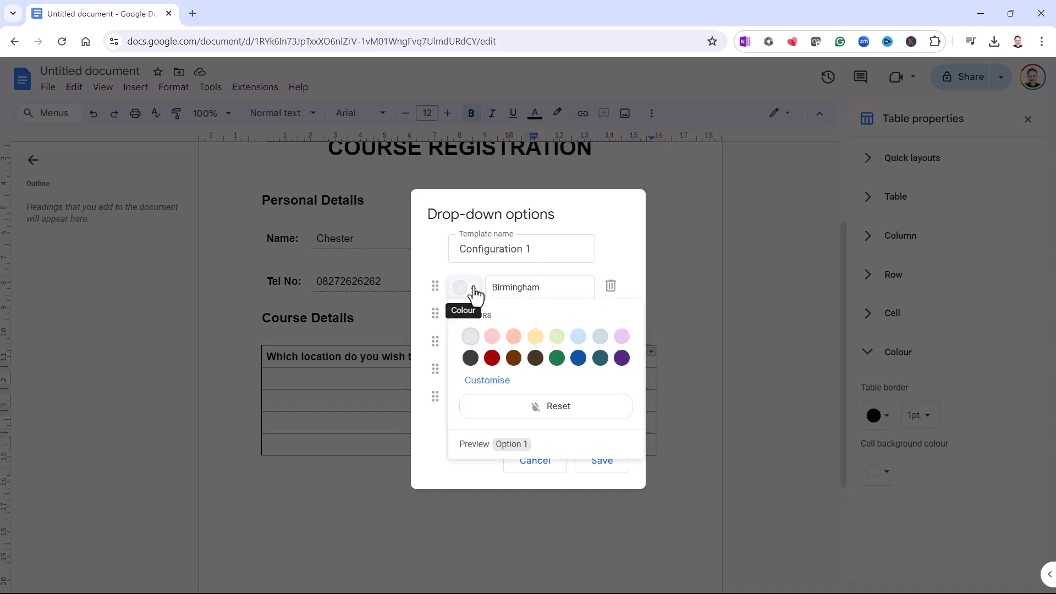
{"action": "left_click", "coordinate": [492, 358]}
{"action": "left_click", "coordinate": [466, 318]}
{"action": "left_click", "coordinate": [535, 363]}
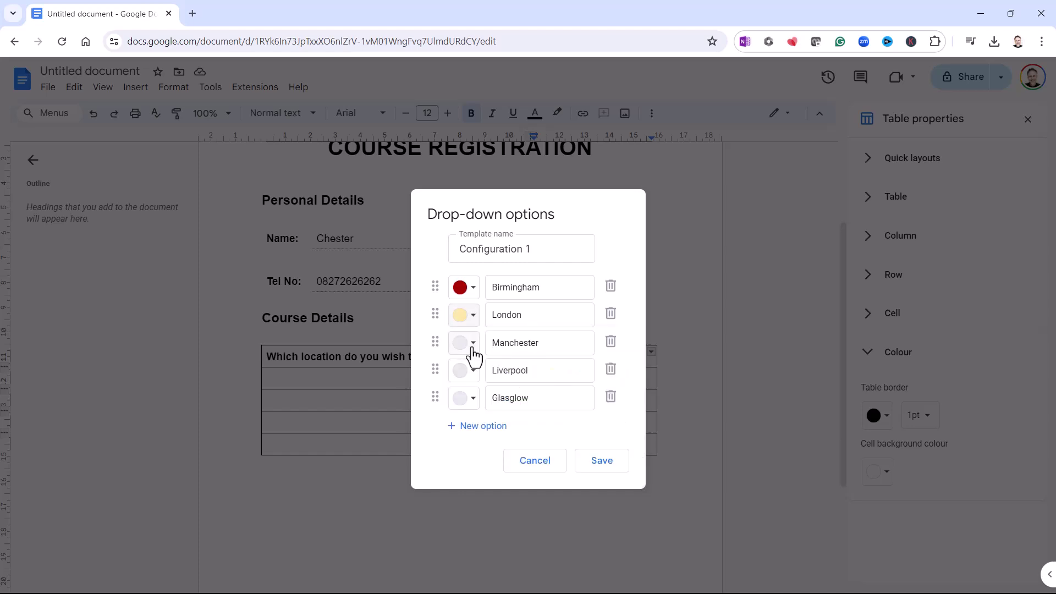
{"action": "left_click", "coordinate": [467, 346]}
{"action": "left_click", "coordinate": [601, 392]}
{"action": "left_click", "coordinate": [472, 370]}
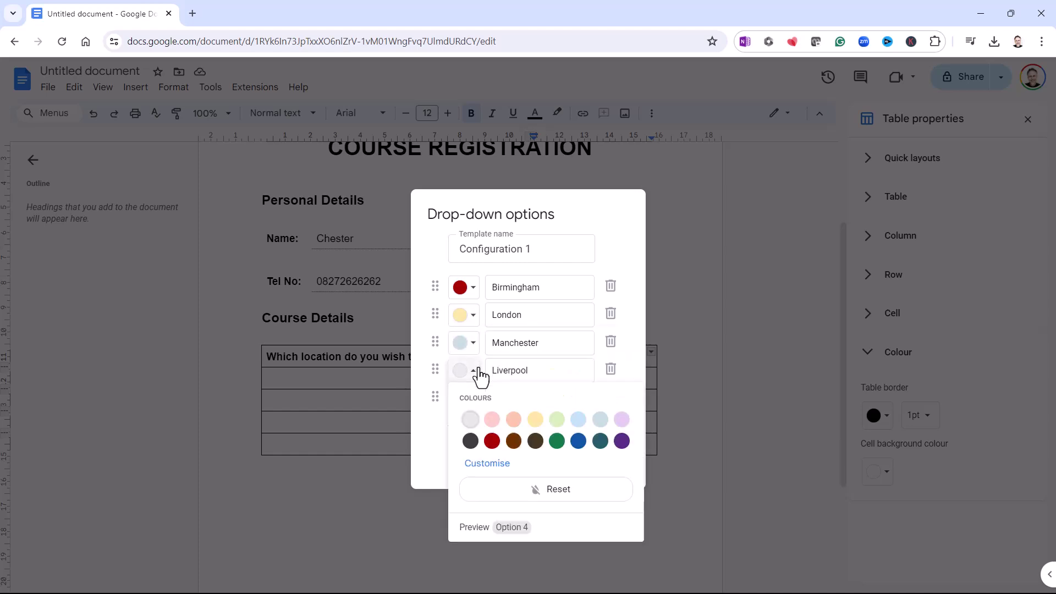
{"action": "left_click", "coordinate": [579, 442]}
{"action": "left_click", "coordinate": [471, 397]}
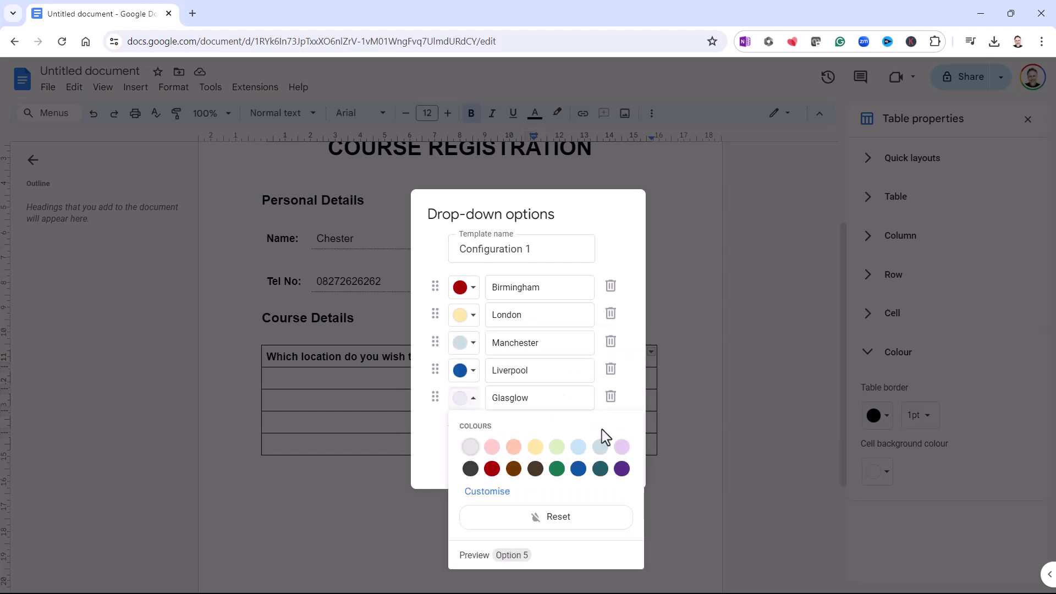
{"action": "left_click", "coordinate": [600, 469]}
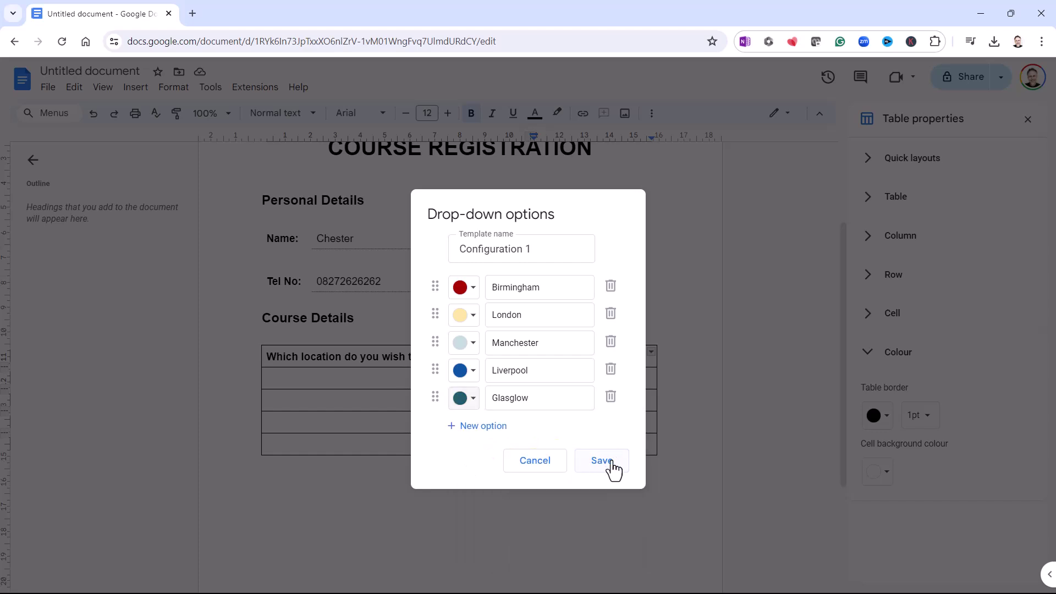
Save the location drop-down set to Manchester and begin the third-row courses question
{"action": "left_click", "coordinate": [604, 467]}
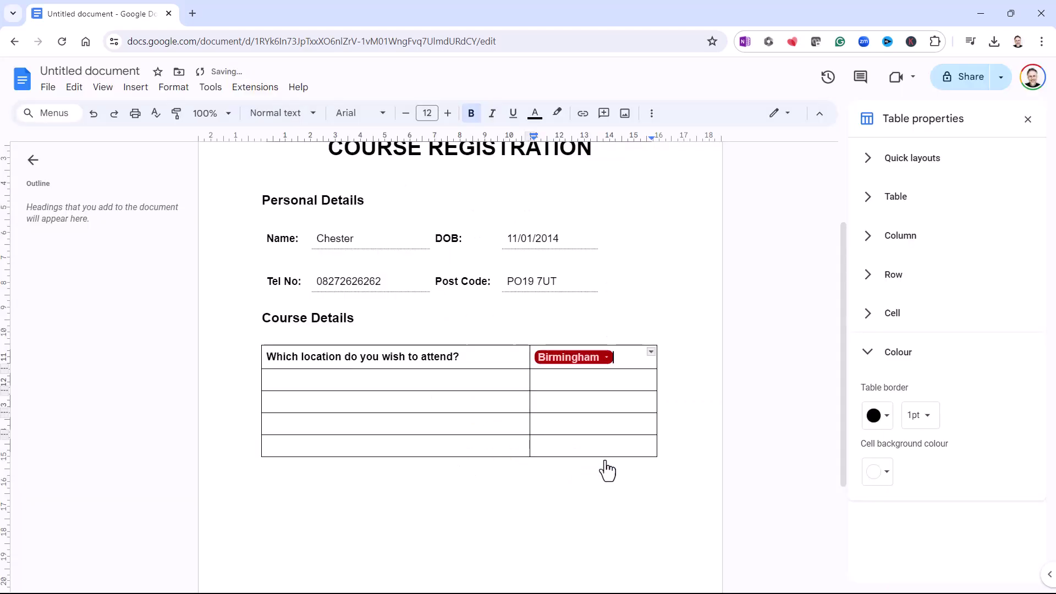
{"action": "left_click", "coordinate": [606, 359]}
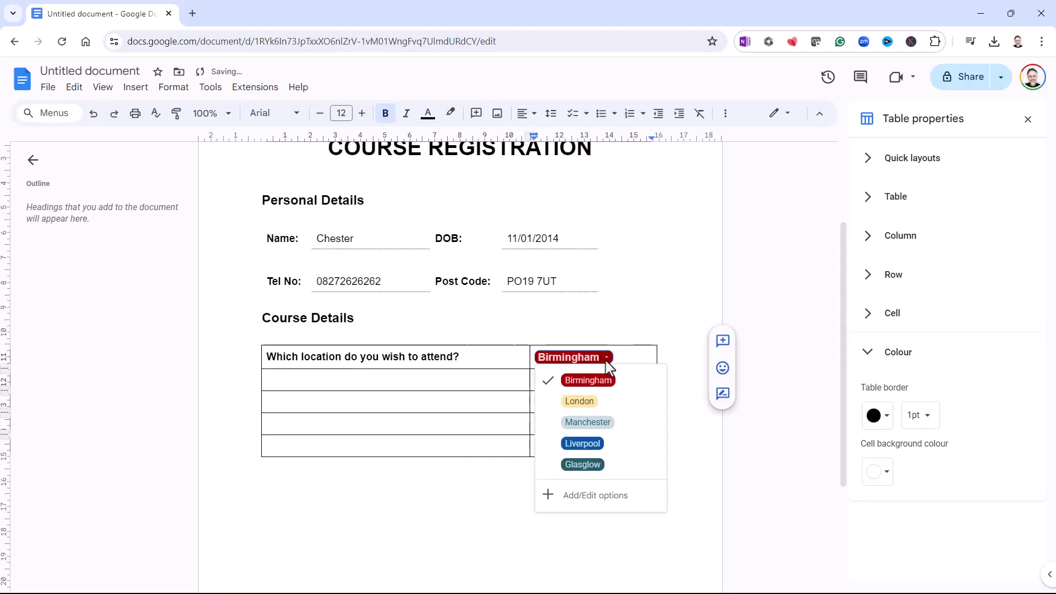
{"action": "left_click", "coordinate": [594, 423]}
{"action": "left_click", "coordinate": [306, 401]}
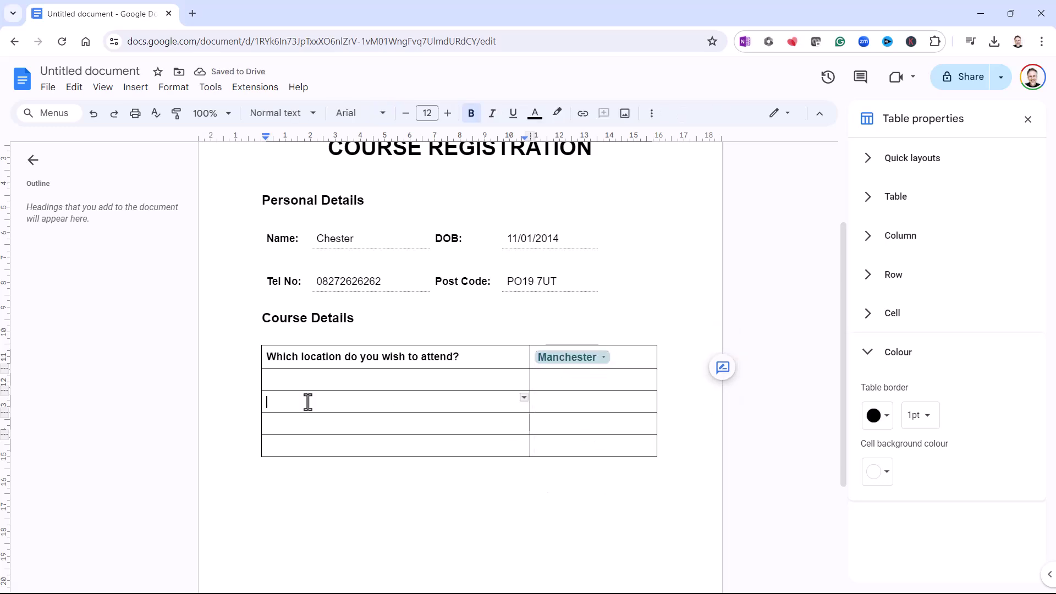
{"action": "type", "text": "W"}
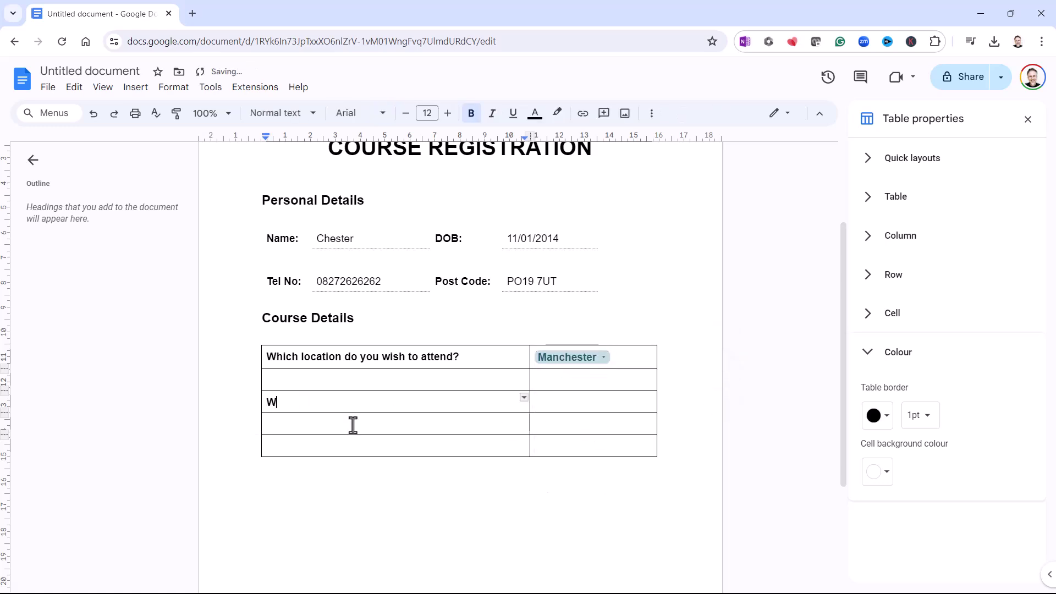
{"action": "type", "text": "hich courses are you interested in?"}
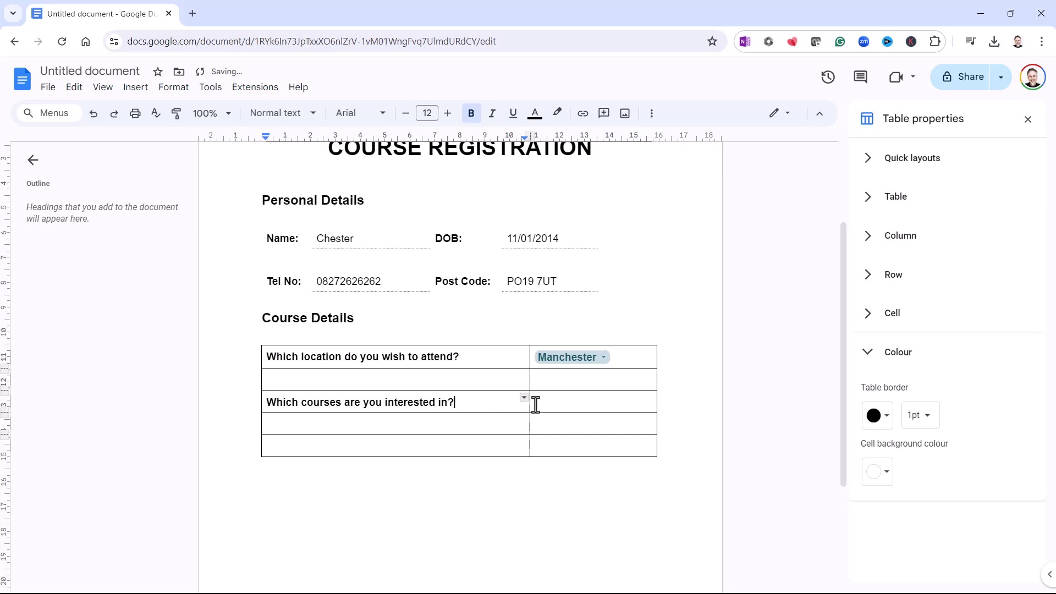
Change the location drop-down to London and move into the cell beside the courses question
{"action": "left_click", "coordinate": [605, 357]}
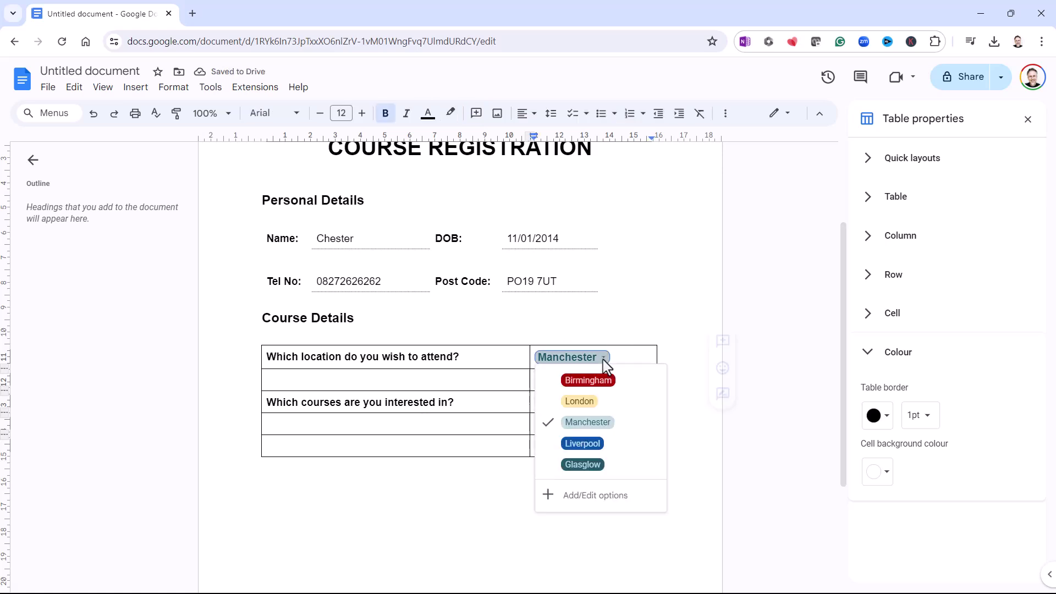
{"action": "left_click", "coordinate": [593, 402]}
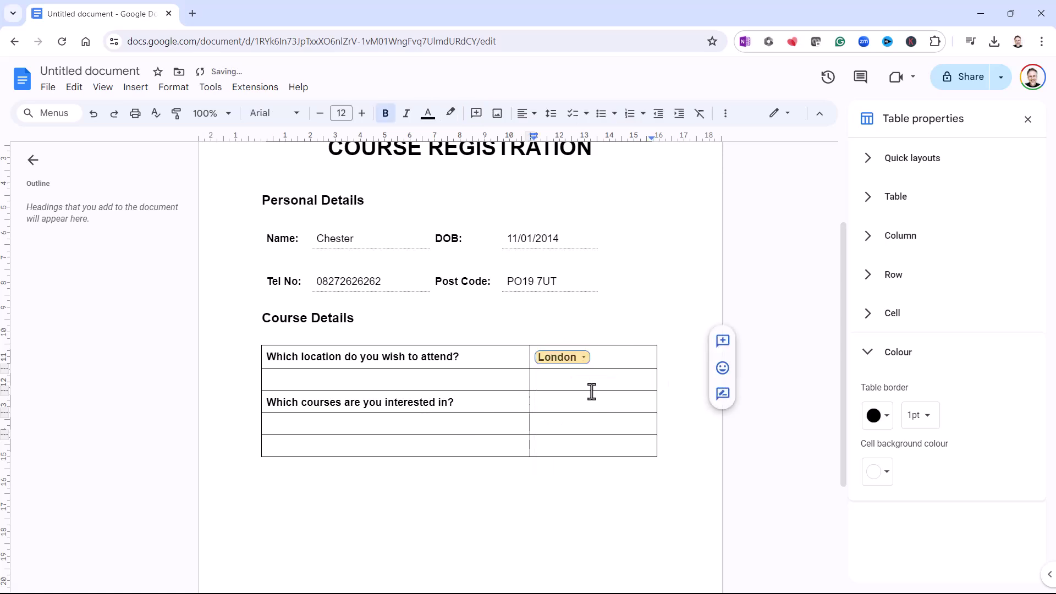
{"action": "left_click", "coordinate": [565, 406]}
{"action": "left_click", "coordinate": [565, 405]}
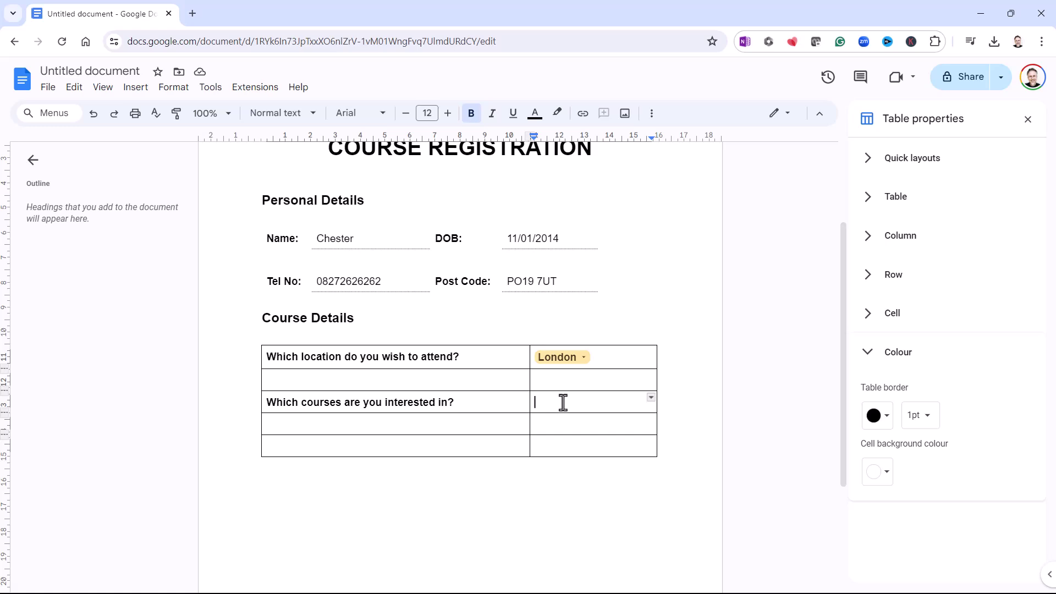
Type Excel, Google Sheets and Excel VBA on separate unbolded lines, then select all three
{"action": "type", "text": "Excel"}
{"action": "double_click", "coordinate": [553, 403]}
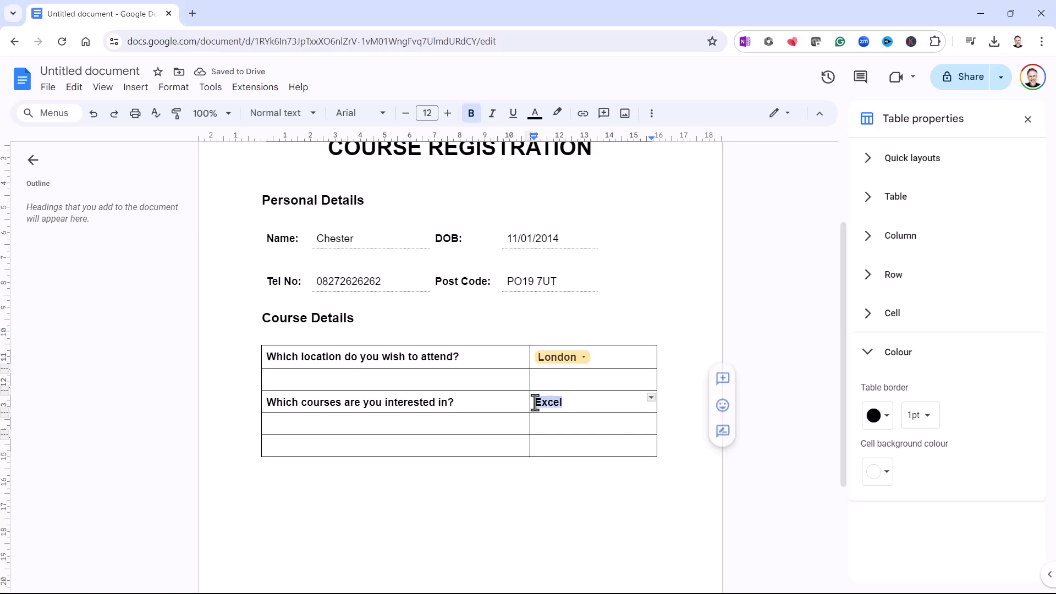
{"action": "left_click", "coordinate": [471, 112]}
{"action": "left_click", "coordinate": [574, 401]}
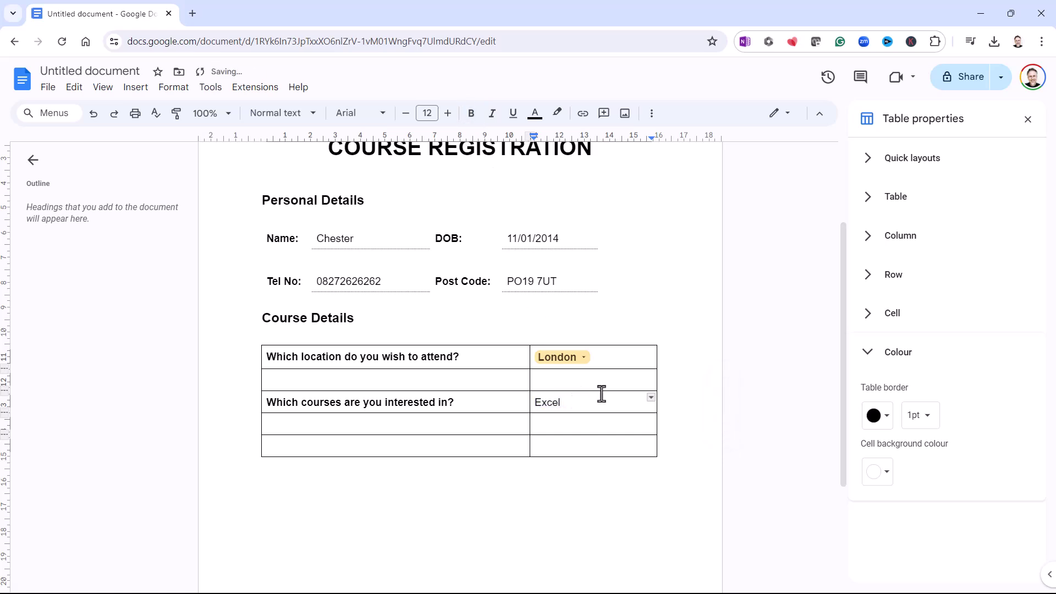
{"action": "key", "text": "Return"}
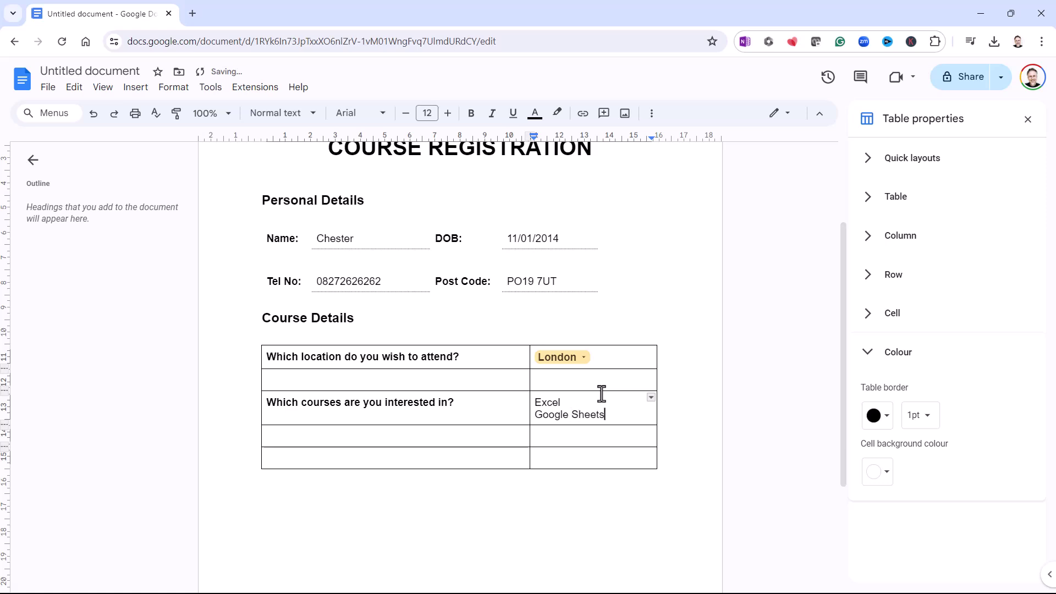
{"action": "type", "text": "Google Sheets"}
{"action": "key", "text": "Return"}
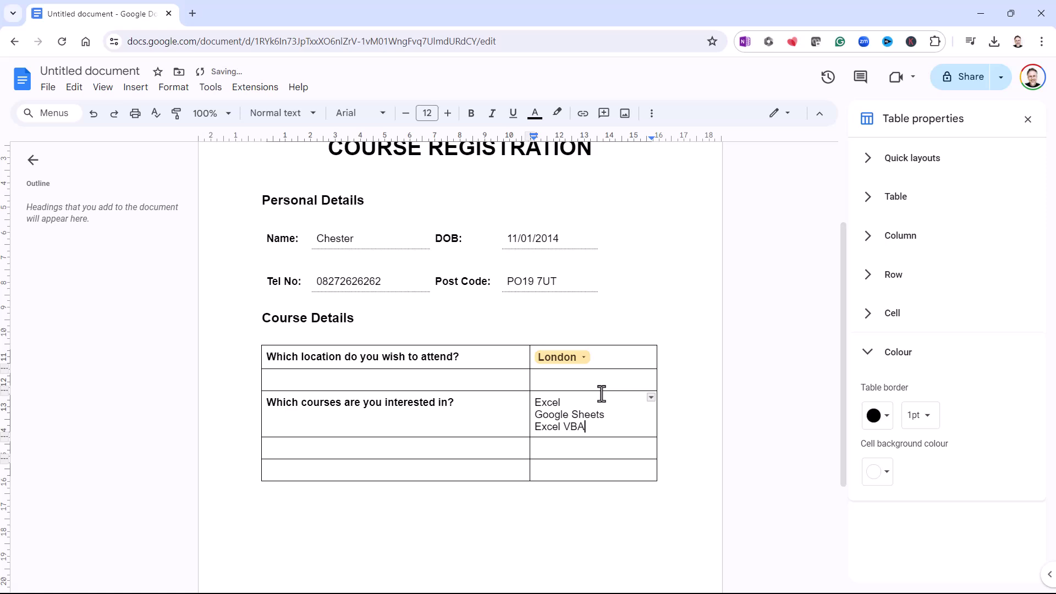
{"action": "left_click_drag", "start_coordinate": [591, 428], "coordinate": [536, 402]}
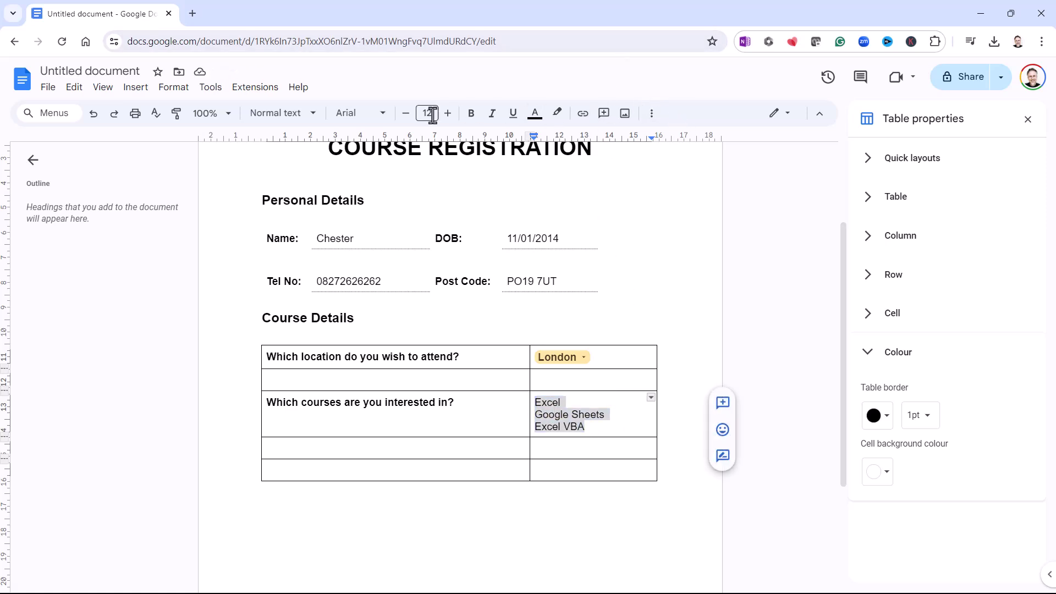
Make Excel, Google Sheets and Excel VBA a checklist, ticking Google Sheets and Excel VBA
{"action": "left_click", "coordinate": [653, 115]}
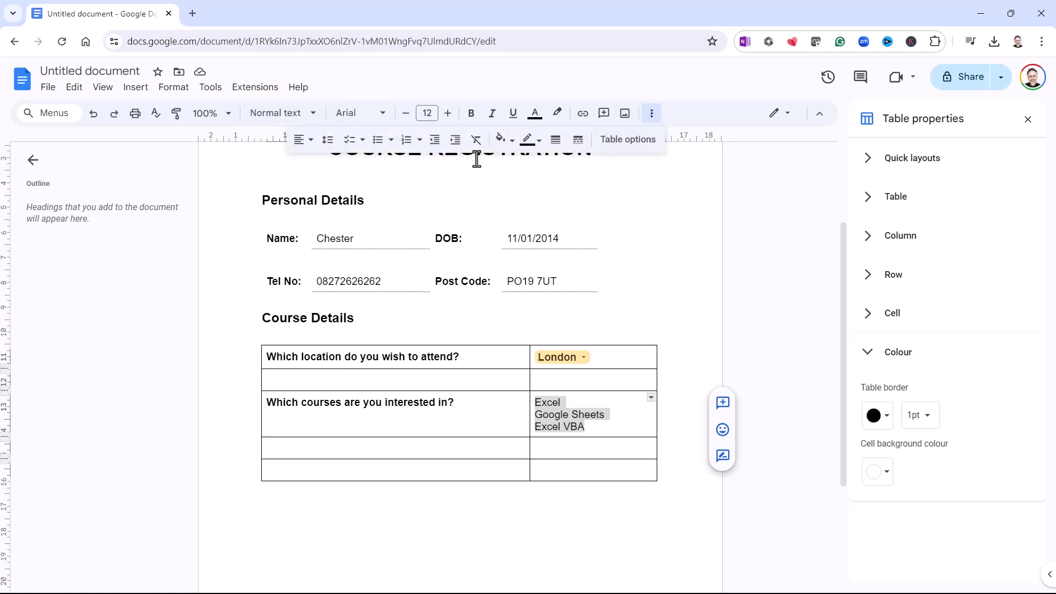
{"action": "left_click", "coordinate": [362, 142]}
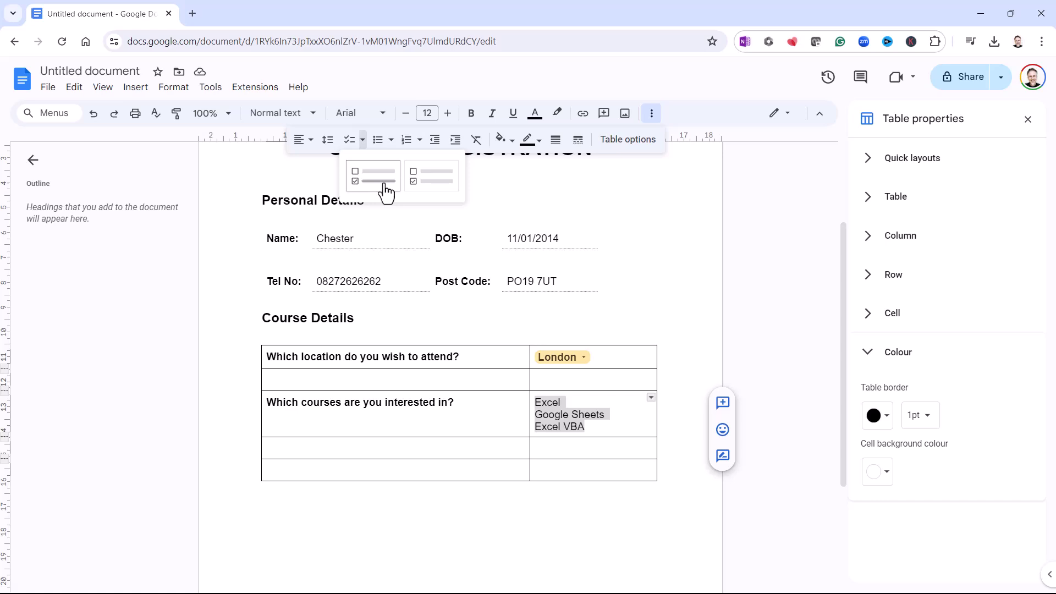
{"action": "left_click", "coordinate": [434, 188]}
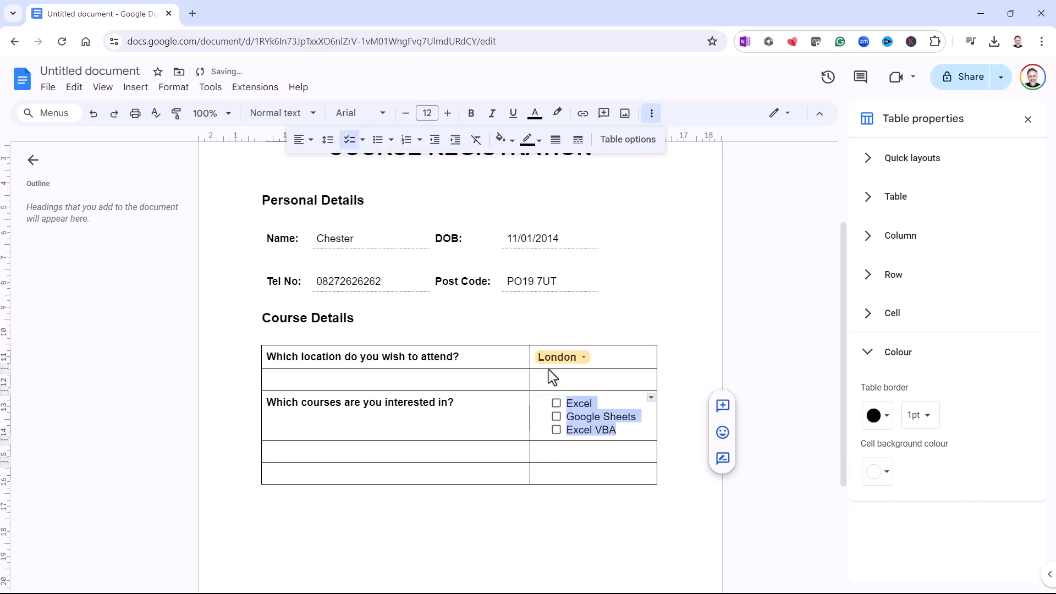
{"action": "left_click", "coordinate": [585, 451]}
{"action": "left_click", "coordinate": [556, 416]}
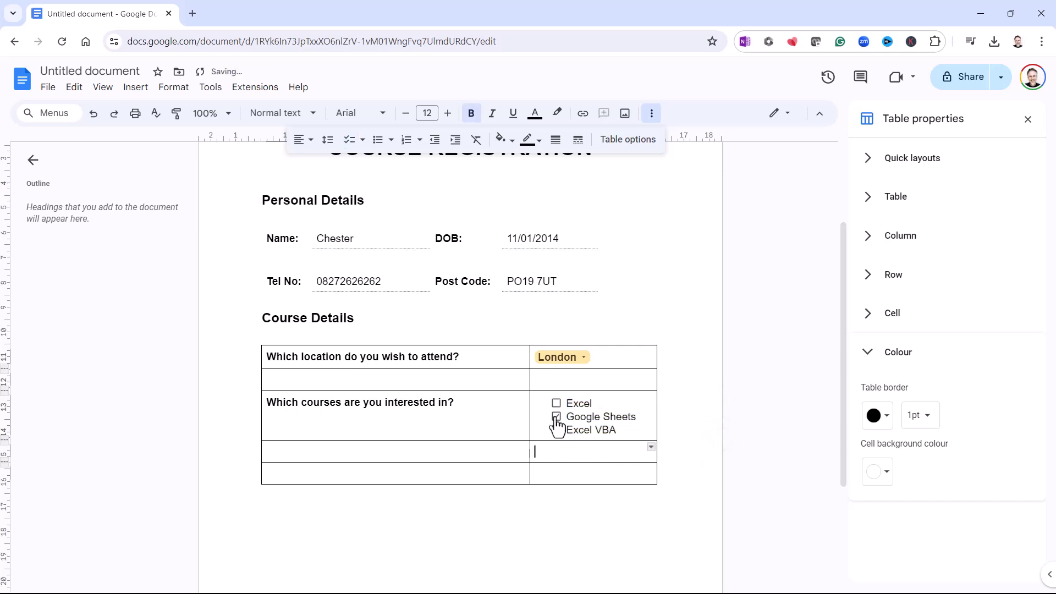
{"action": "left_click", "coordinate": [556, 430]}
{"action": "left_click", "coordinate": [329, 473]}
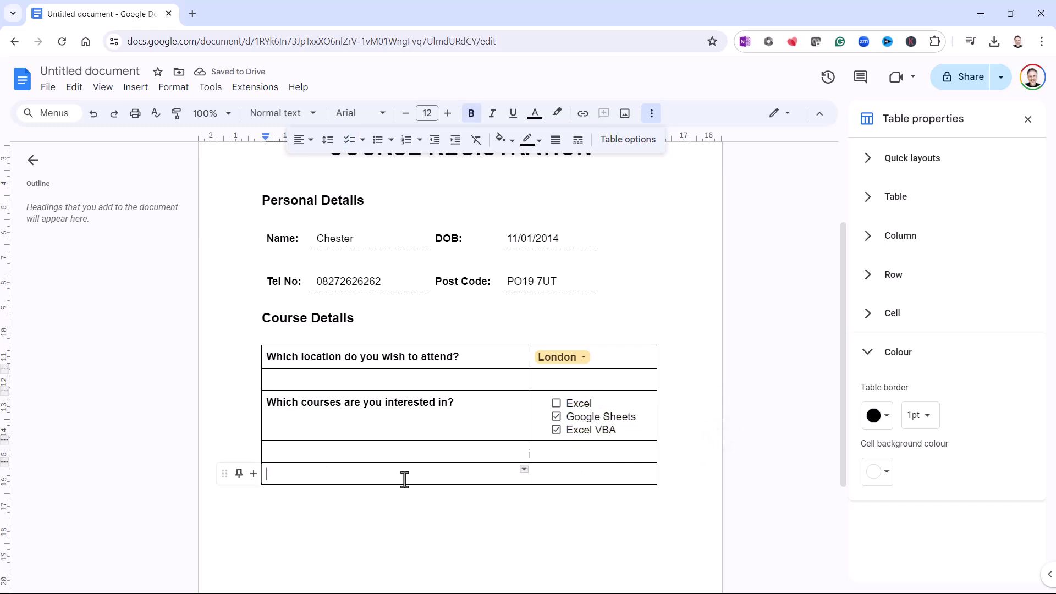
Type 'How are you funding your course?' in the bottom-left cell and start a drop-down beside it
{"action": "type", "text": "Ho"}
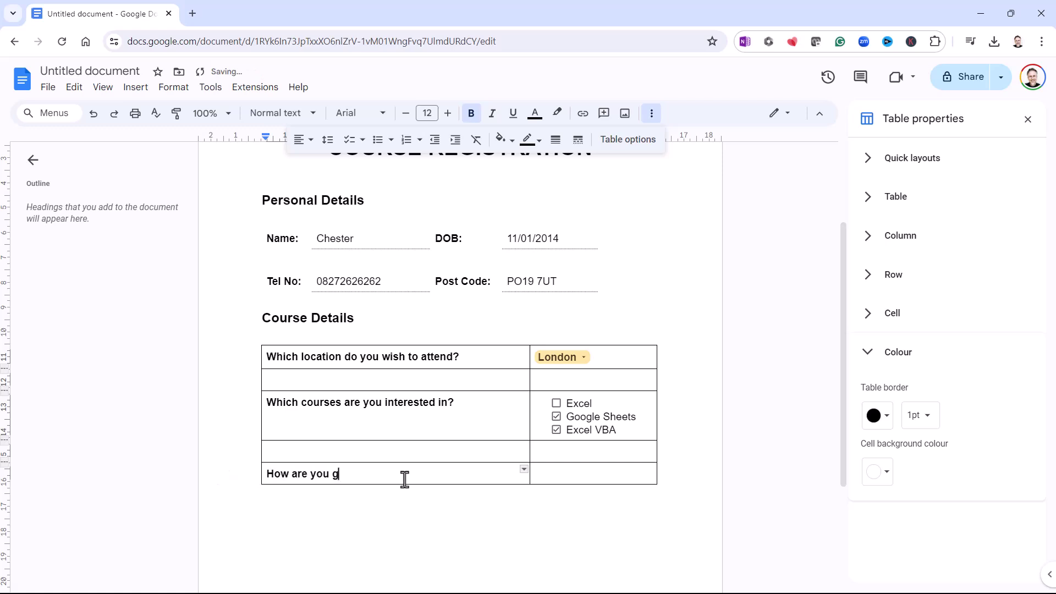
{"action": "type", "text": "w are you funding your course?"}
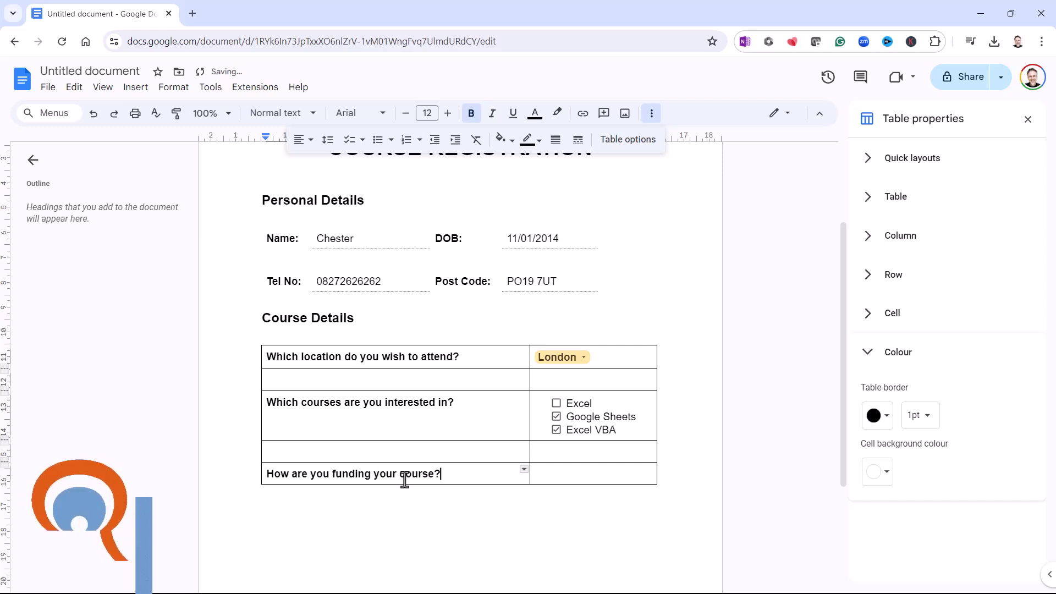
{"action": "left_click", "coordinate": [547, 476]}
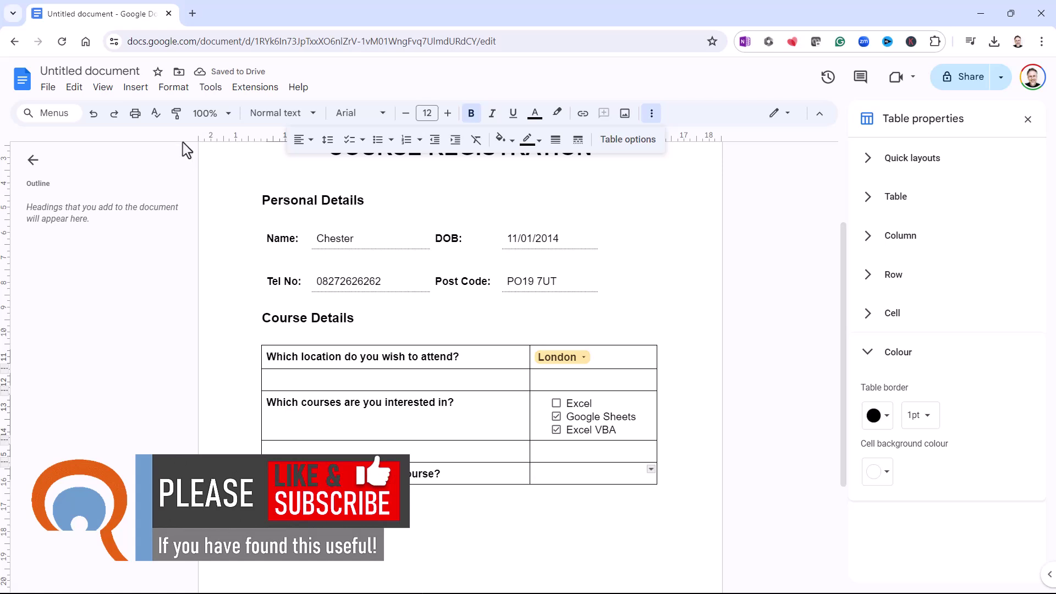
{"action": "left_click", "coordinate": [136, 89]}
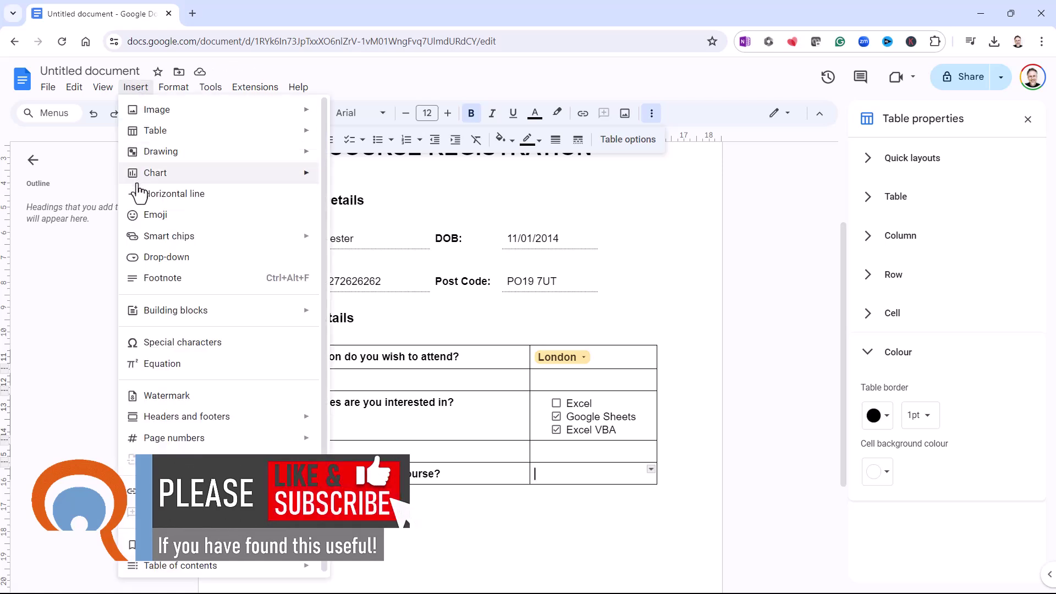
{"action": "left_click", "coordinate": [162, 257]}
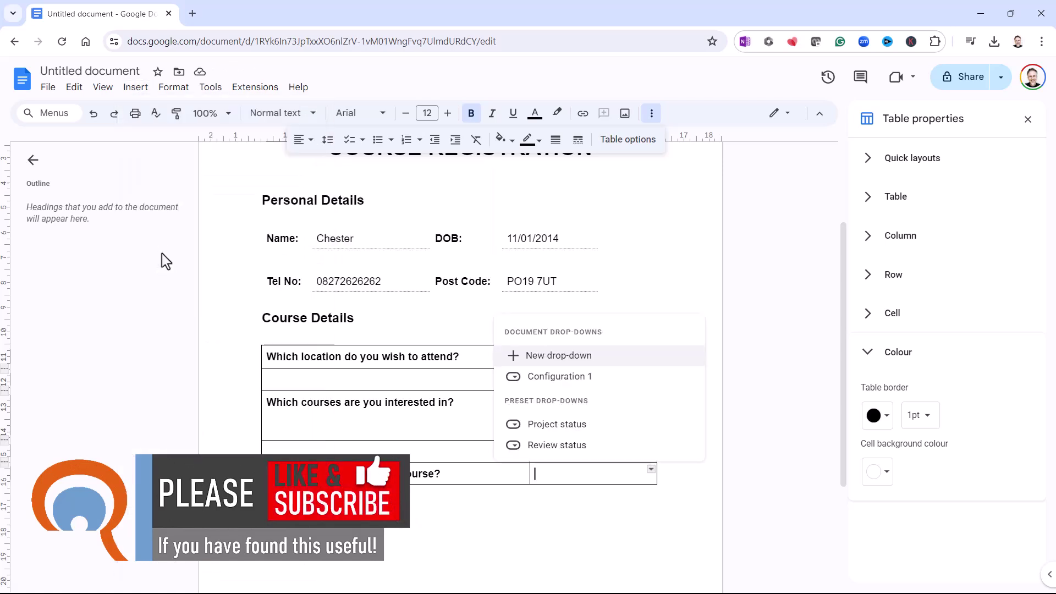
Create and save a drop-down offering Self funded, Employer funded and Government funded
{"action": "left_click", "coordinate": [555, 357]}
{"action": "triple_click", "coordinate": [537, 293]}
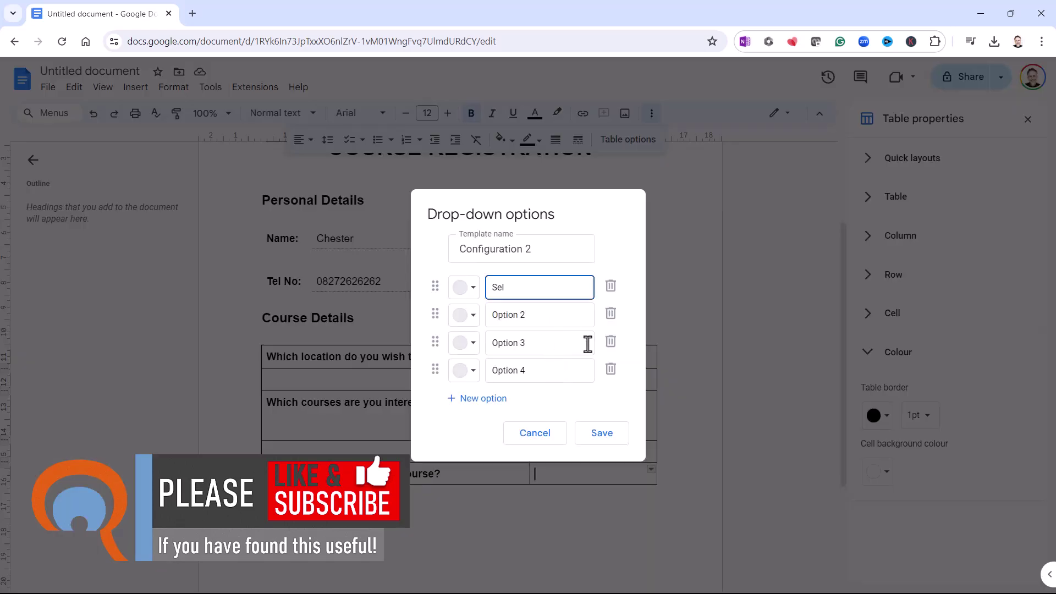
{"action": "key", "text": "BackSpace"}
{"action": "type", "text": "Self fu"}
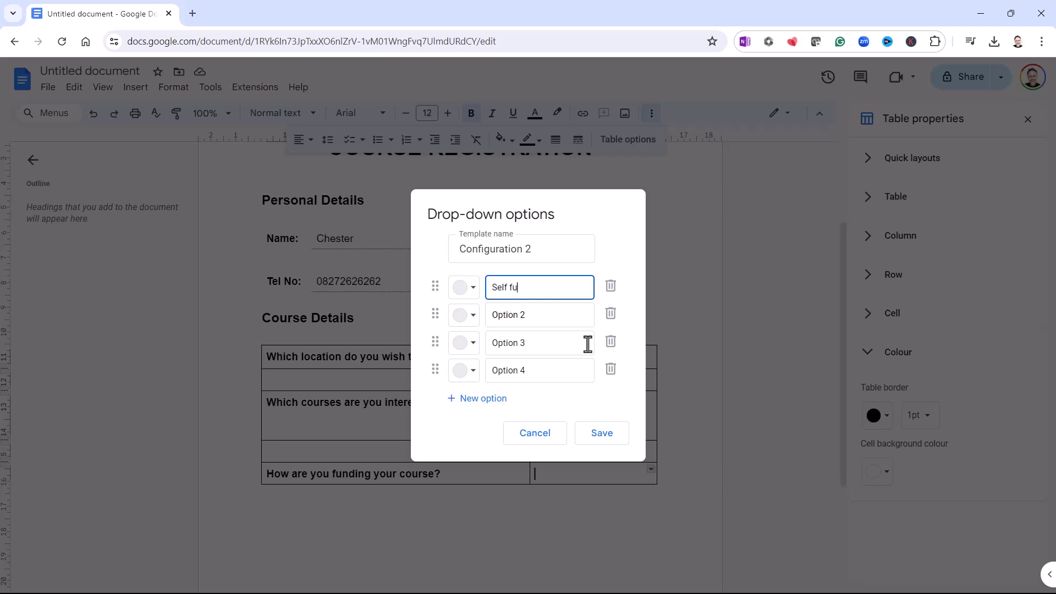
{"action": "type", "text": "nded"}
{"action": "triple_click", "coordinate": [491, 315]}
{"action": "type", "text": "Employ"}
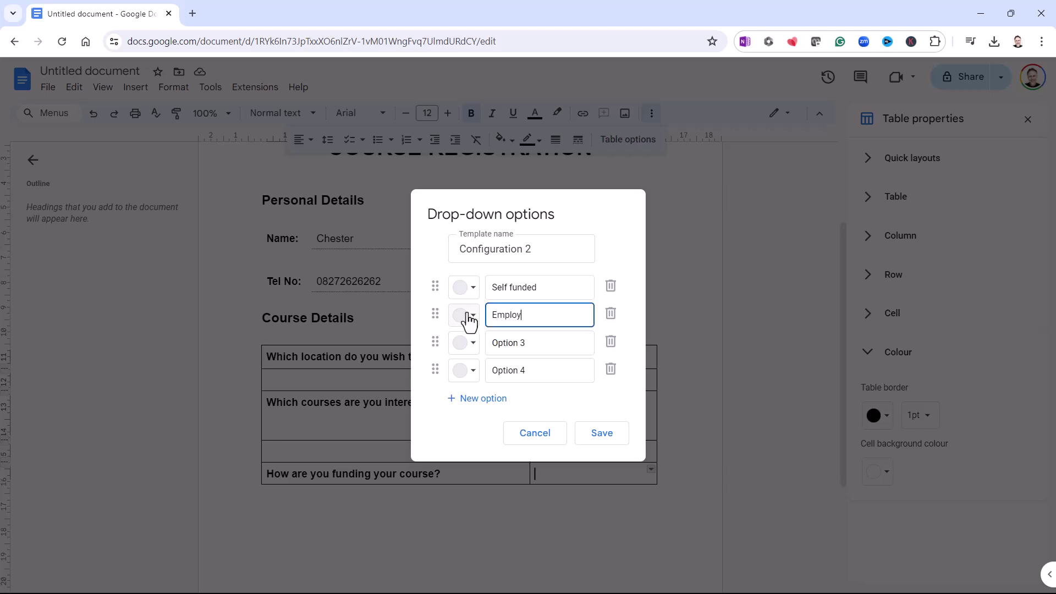
{"action": "type", "text": "er funded"}
{"action": "triple_click", "coordinate": [530, 345]}
{"action": "type", "text": "Govern"}
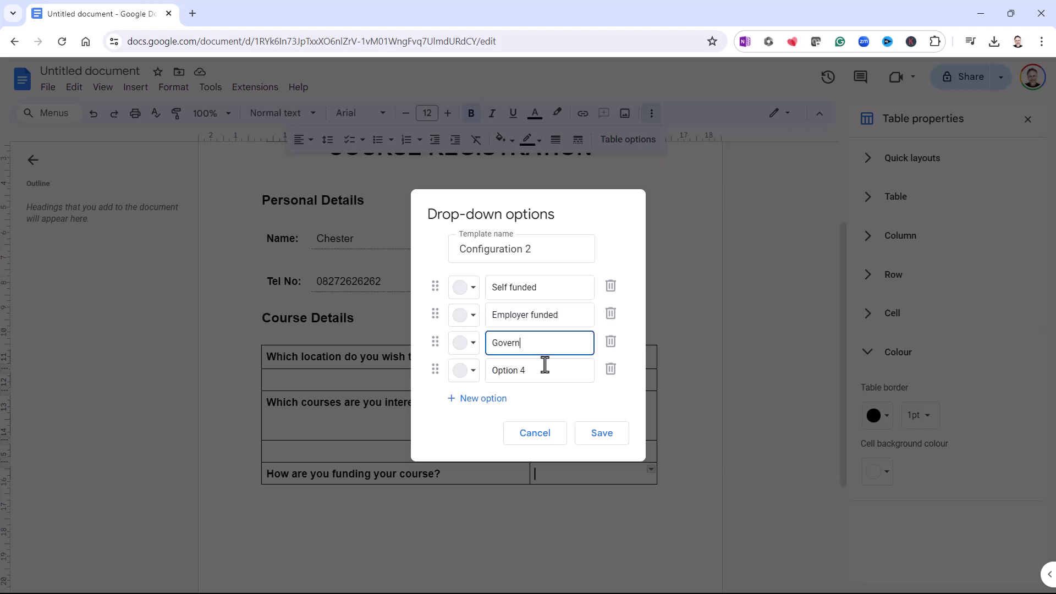
{"action": "type", "text": "ment funded"}
{"action": "left_click", "coordinate": [616, 437]}
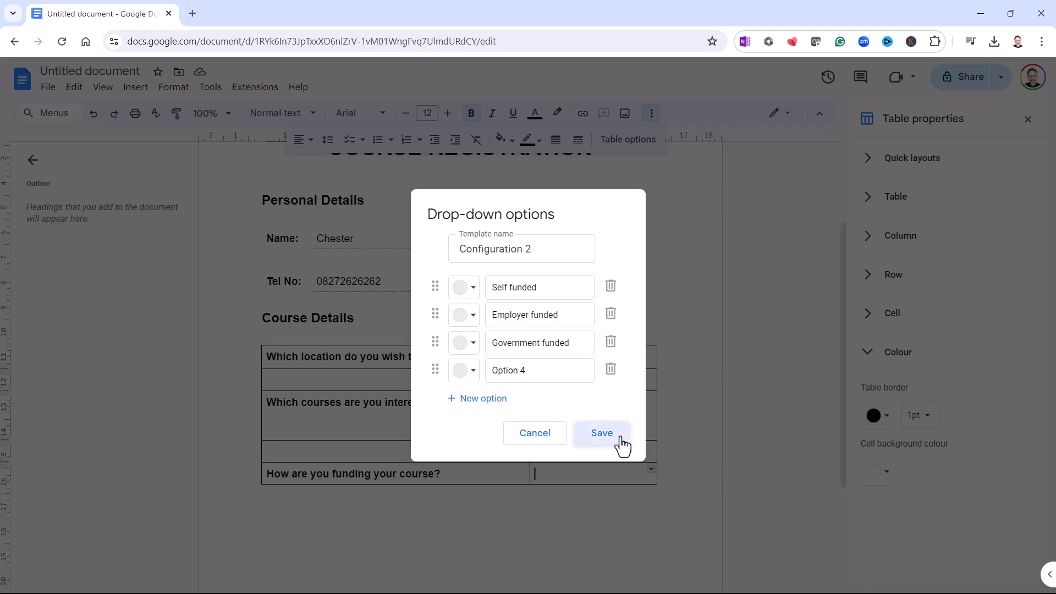
{"action": "left_click", "coordinate": [603, 476]}
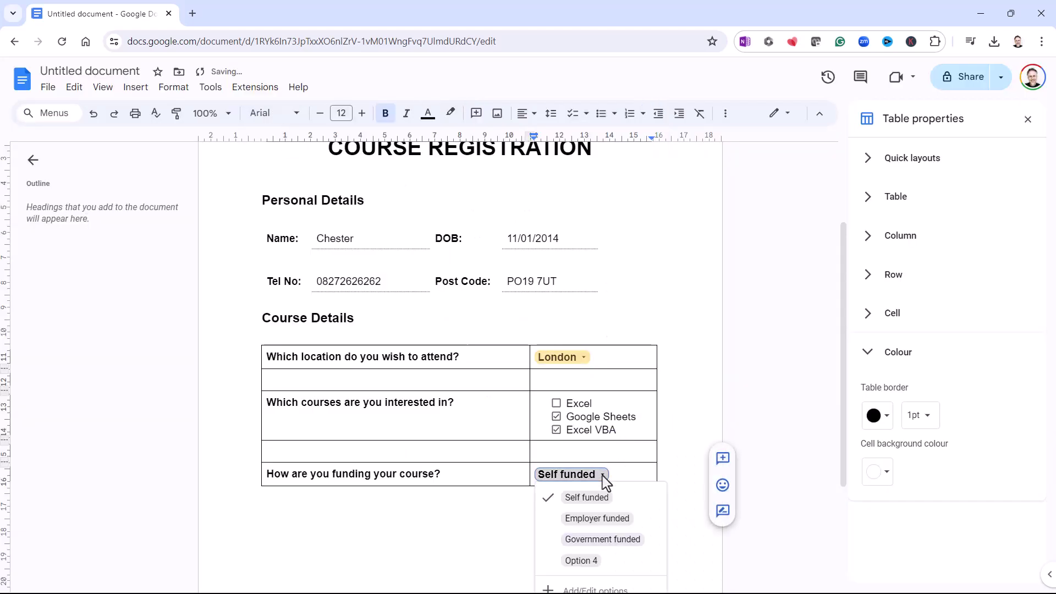
{"action": "scroll", "coordinate": [691, 478], "scroll_direction": "down", "scroll_amount": 3}
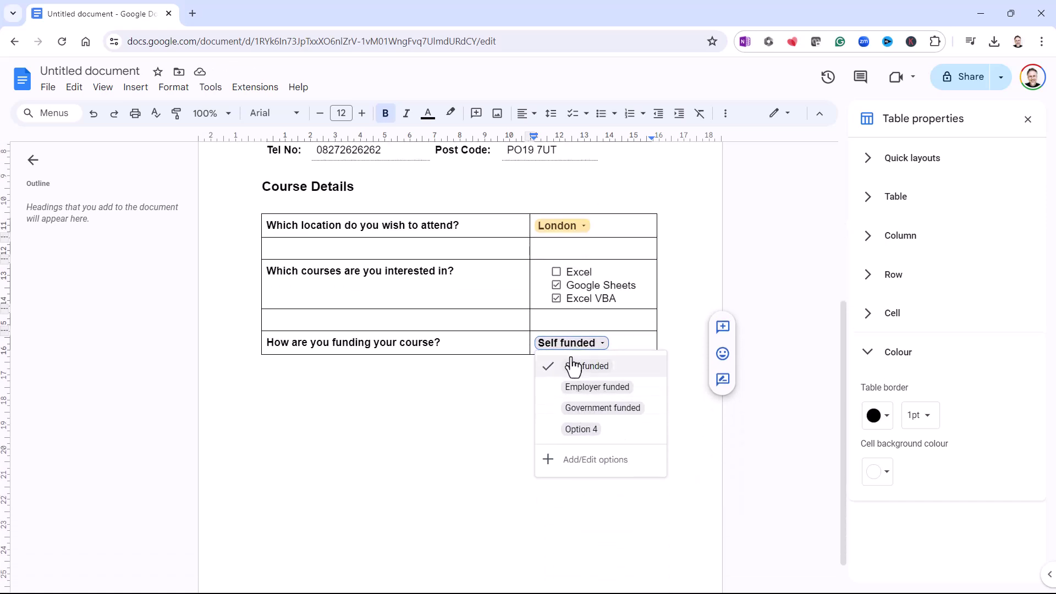
Colour the funding options: Self funded yellow, Employer funded green, Government funded purple, Option 4 brown
{"action": "left_click", "coordinate": [595, 468]}
{"action": "left_click", "coordinate": [469, 287]}
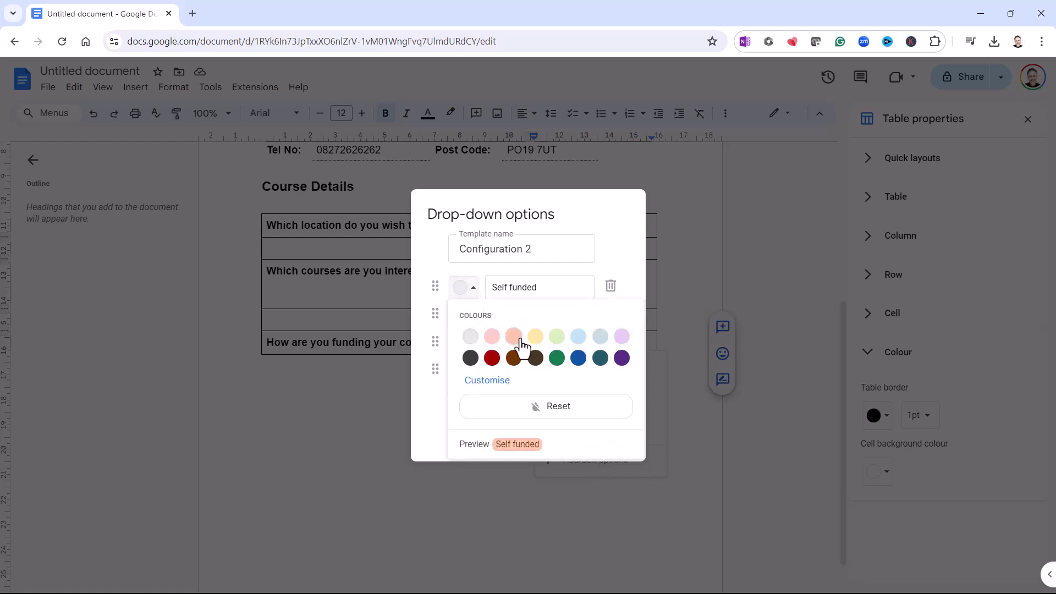
{"action": "left_click", "coordinate": [534, 338]}
{"action": "left_click", "coordinate": [472, 315]}
{"action": "left_click", "coordinate": [555, 363]}
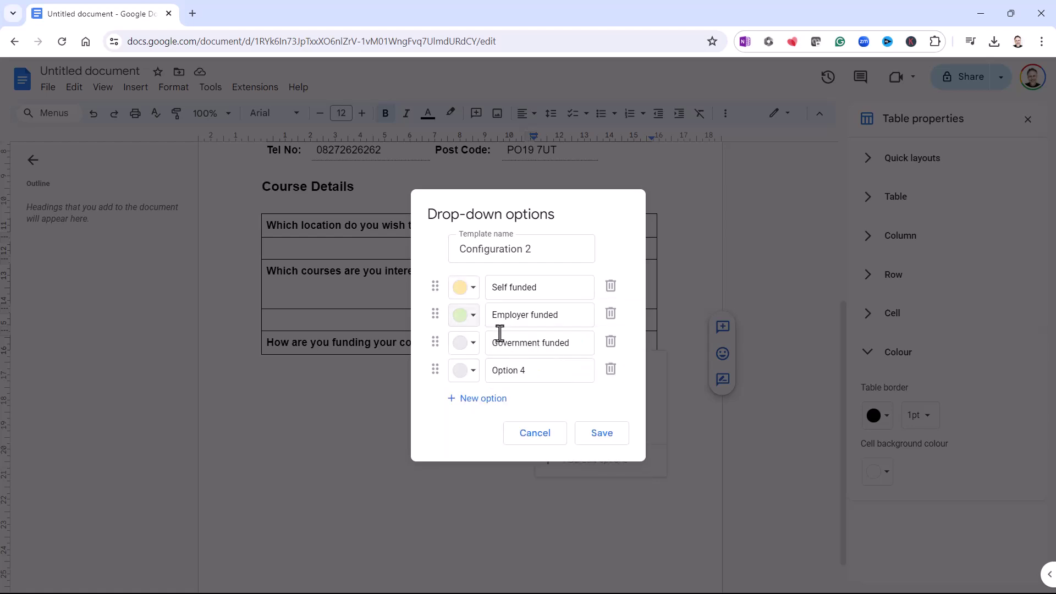
{"action": "left_click", "coordinate": [472, 343]}
{"action": "left_click", "coordinate": [621, 392]}
{"action": "left_click", "coordinate": [472, 370]}
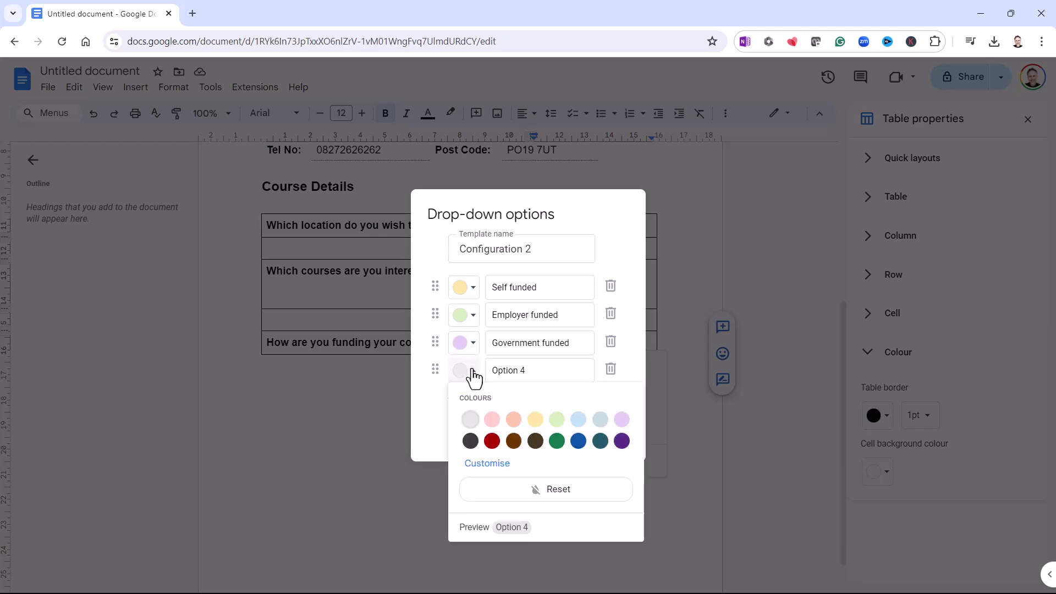
{"action": "left_click", "coordinate": [513, 442]}
{"action": "left_click", "coordinate": [589, 438]}
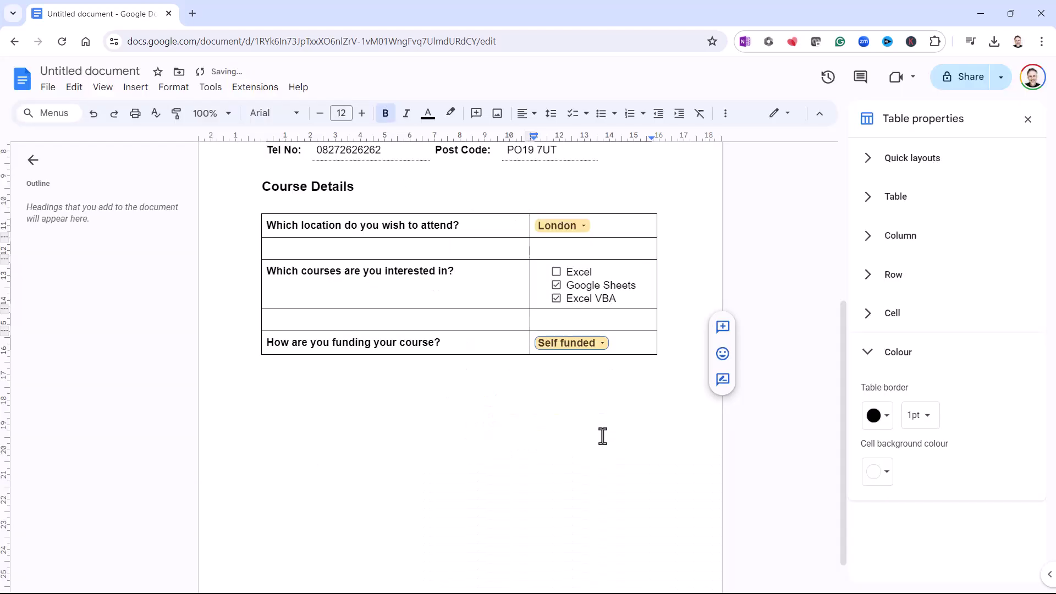
Set the funding answer to Employer funded and start a new line below the table
{"action": "left_click", "coordinate": [601, 344]}
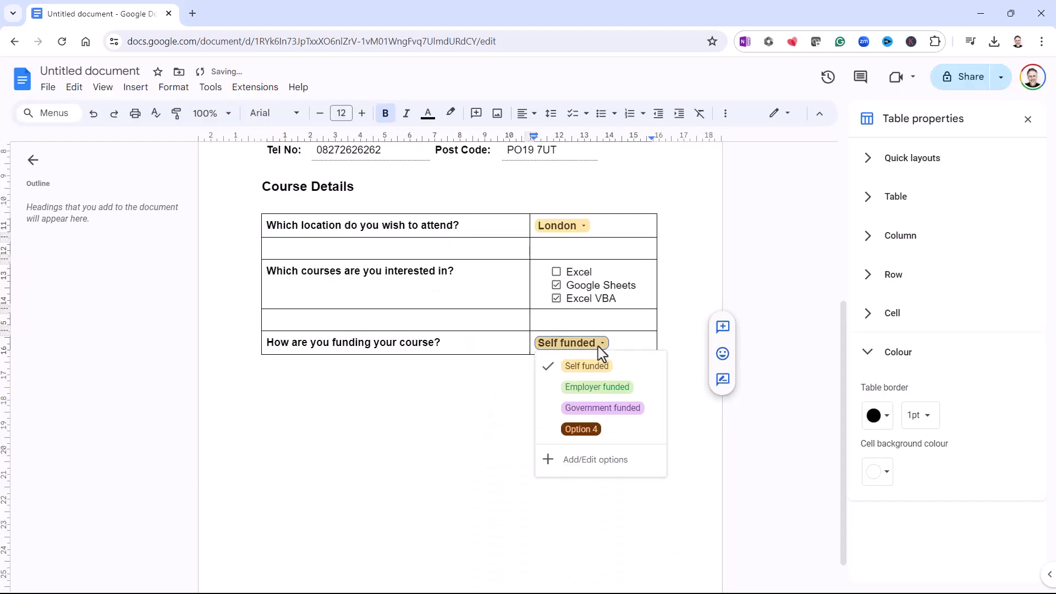
{"action": "left_click", "coordinate": [598, 386]}
{"action": "left_click", "coordinate": [490, 421]}
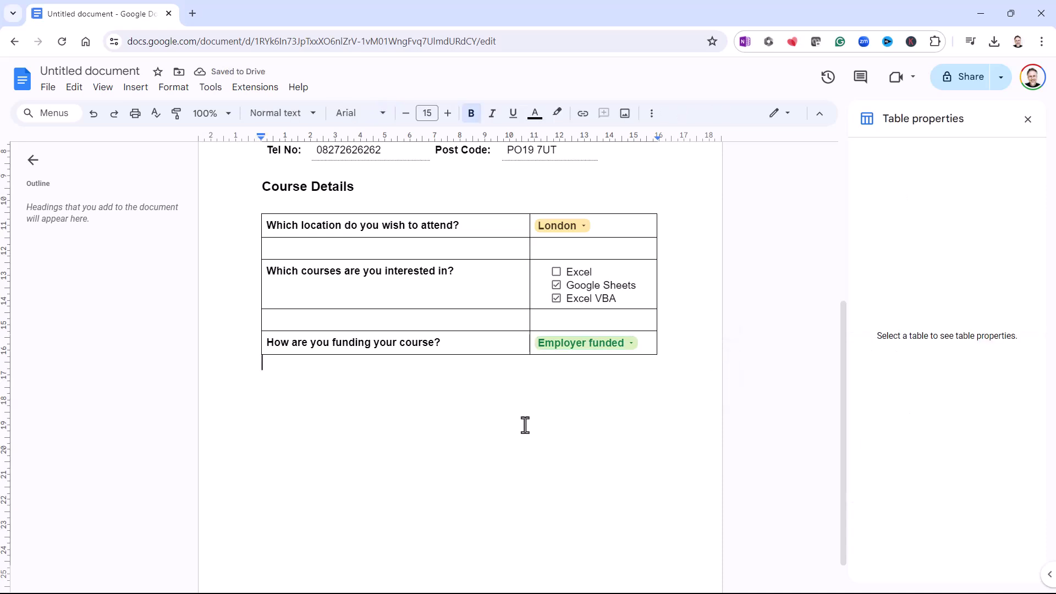
{"action": "key", "text": "Return"}
Type the heading 'Tell Us What You Want To Learn' below the table and start a new line
{"action": "type", "text": "Tell Us What"}
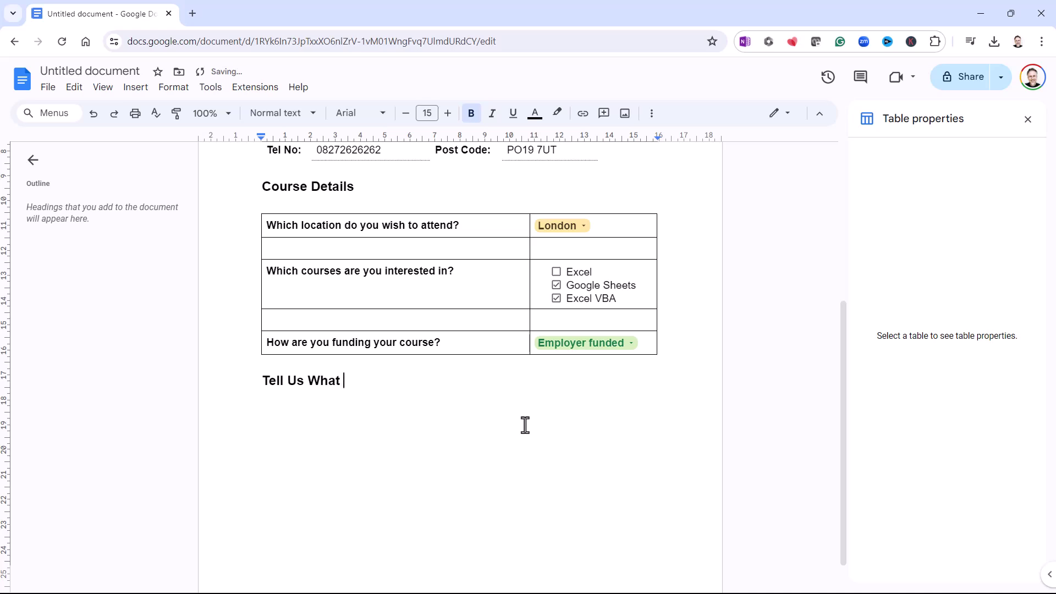
{"action": "type", "text": "Want To Learn"}
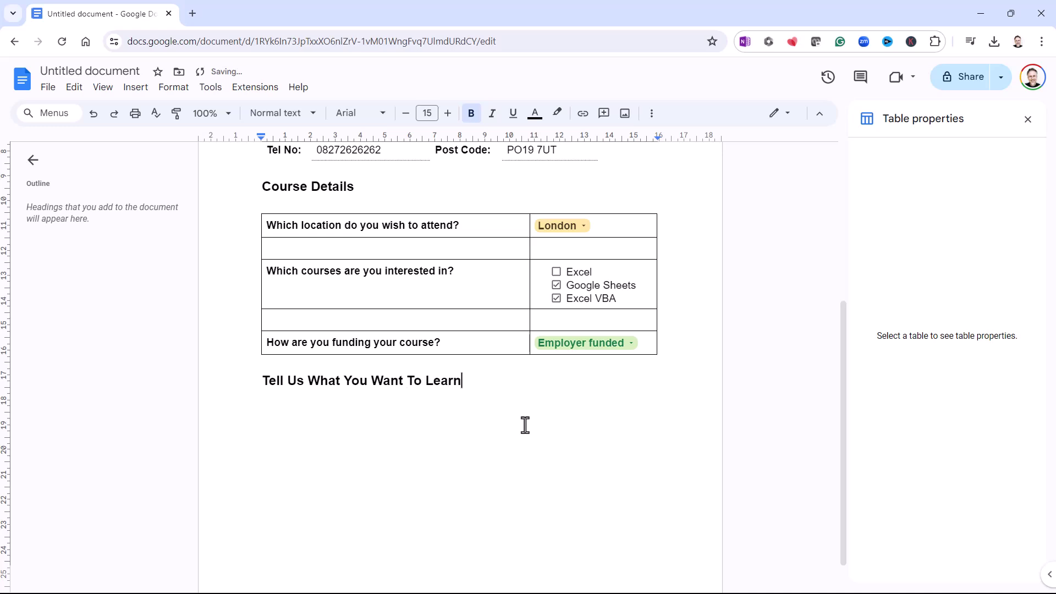
{"action": "key", "text": "Return"}
Insert a 1x1 table under the heading and make it taller with extra blank lines
{"action": "left_click", "coordinate": [132, 88]}
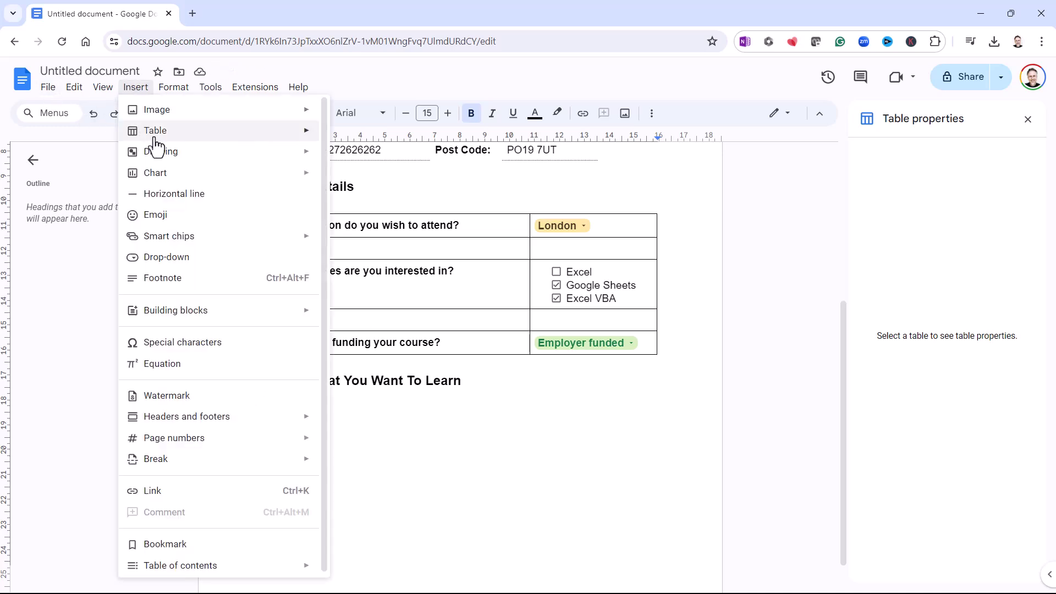
{"action": "mouse_move", "coordinate": [154, 135]}
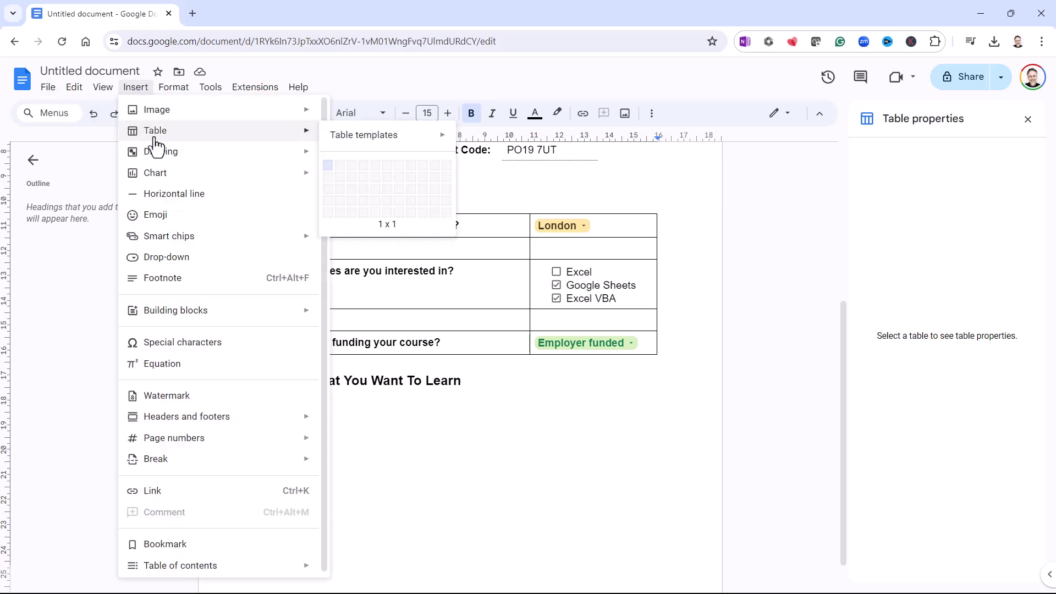
{"action": "left_click", "coordinate": [332, 174]}
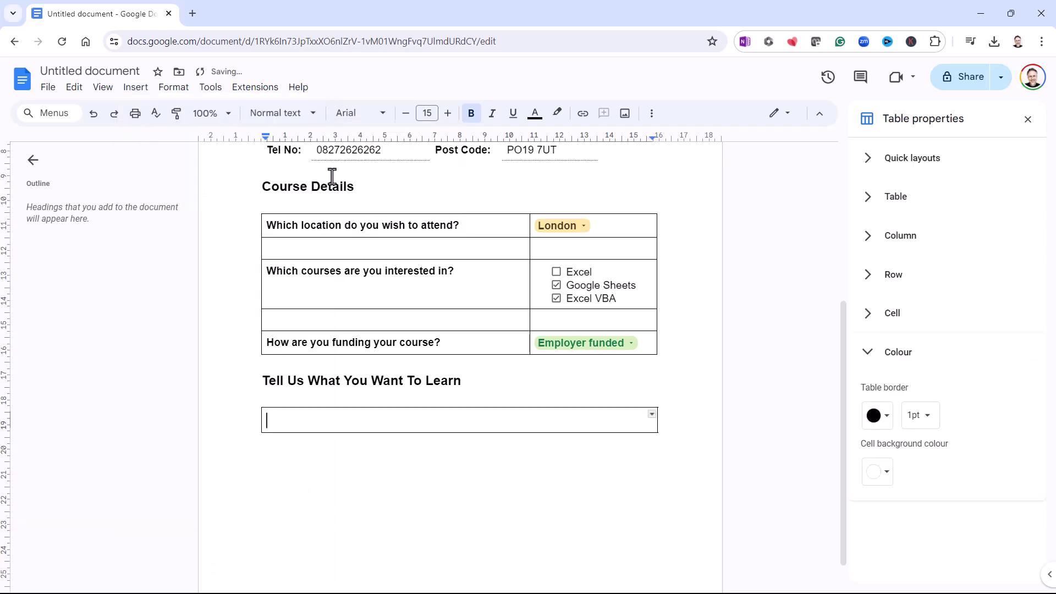
{"action": "key", "text": "Return"}
{"action": "key", "text": "Return"}
{"action": "key", "text": "Return"}
{"action": "key", "text": "Return"}
{"action": "key", "text": "Return"}
{"action": "key", "text": "Return"}
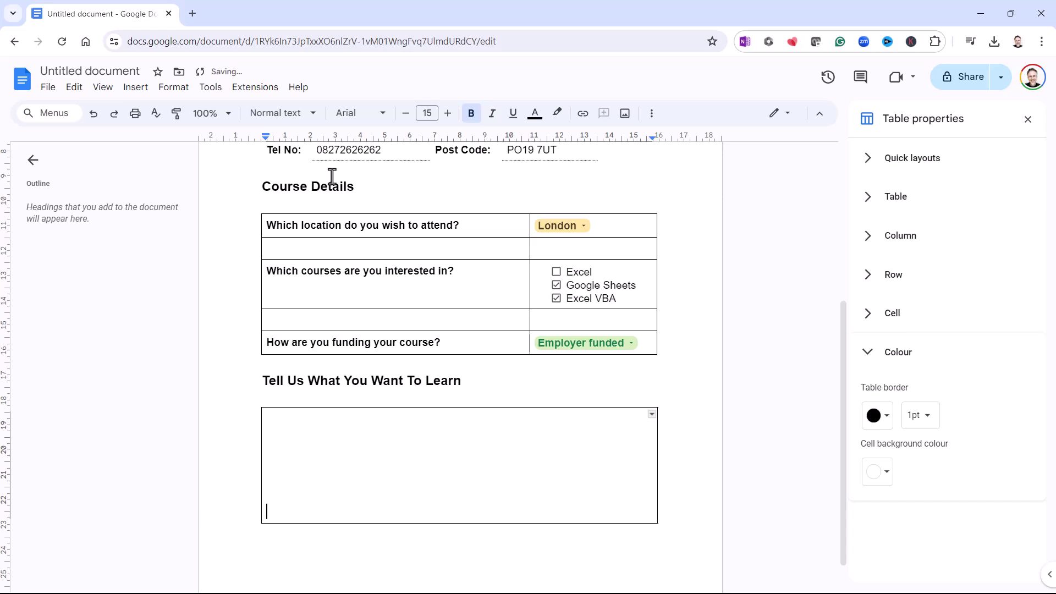
{"action": "left_click", "coordinate": [272, 424]}
Type 'Some text' in the box as plain, non-bold 12 pt text
{"action": "left_click", "coordinate": [428, 114]}
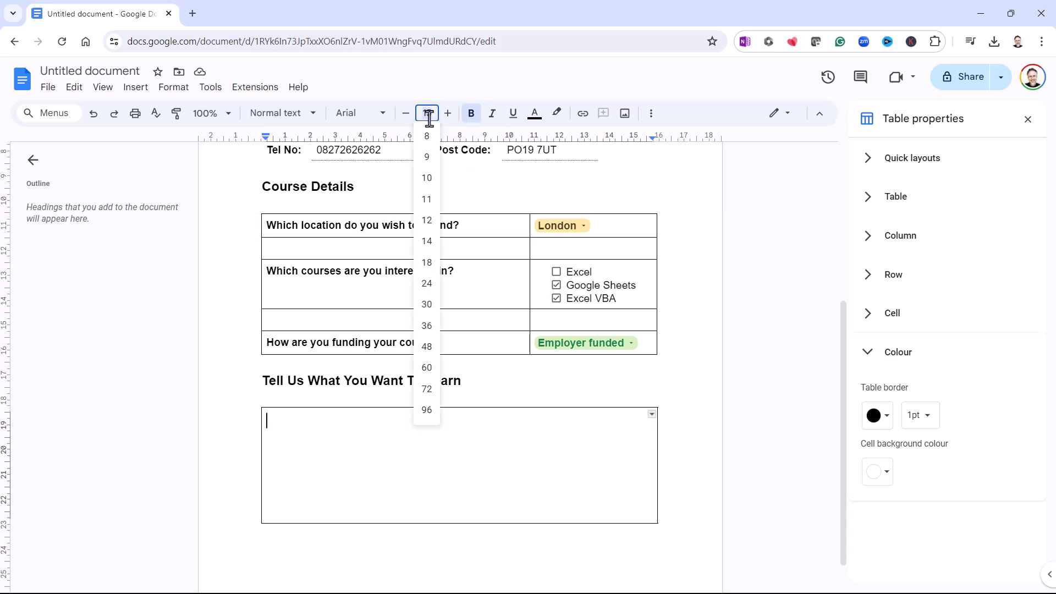
{"action": "type", "text": "12"}
{"action": "key", "text": "Return"}
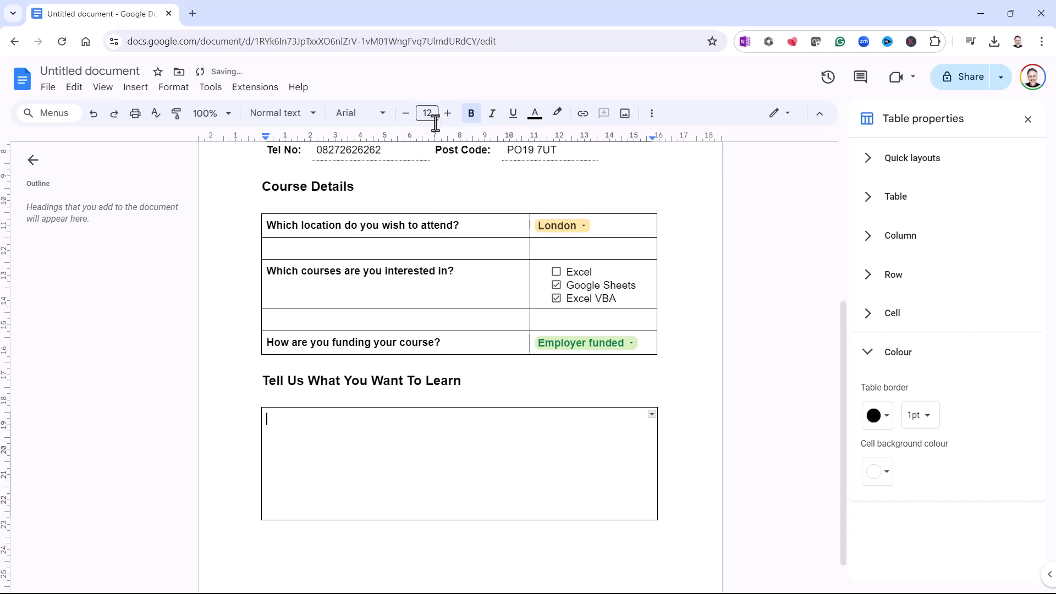
{"action": "left_click", "coordinate": [471, 113]}
{"action": "type", "text": "Some"}
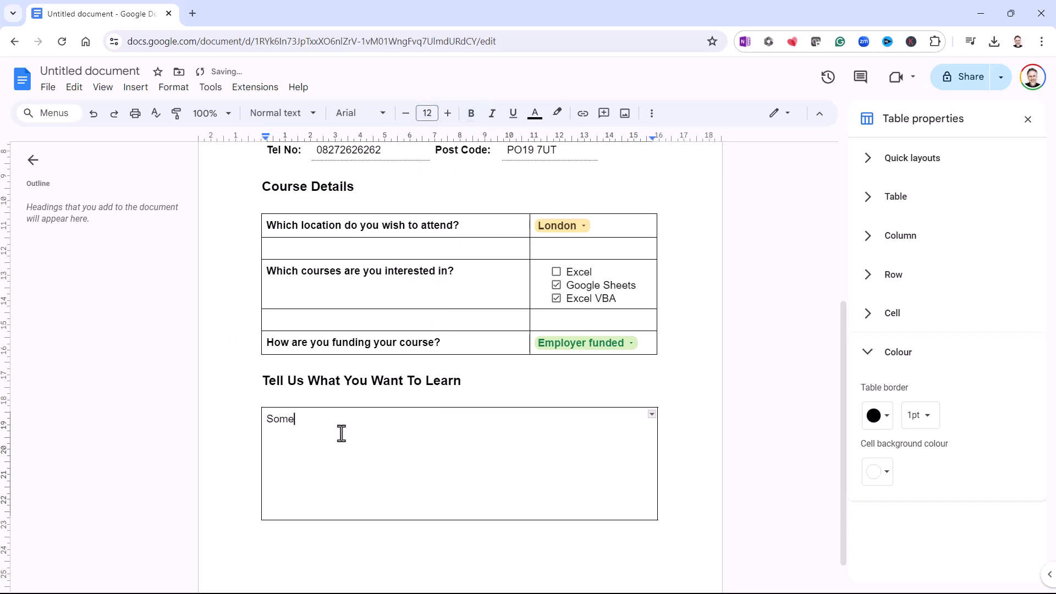